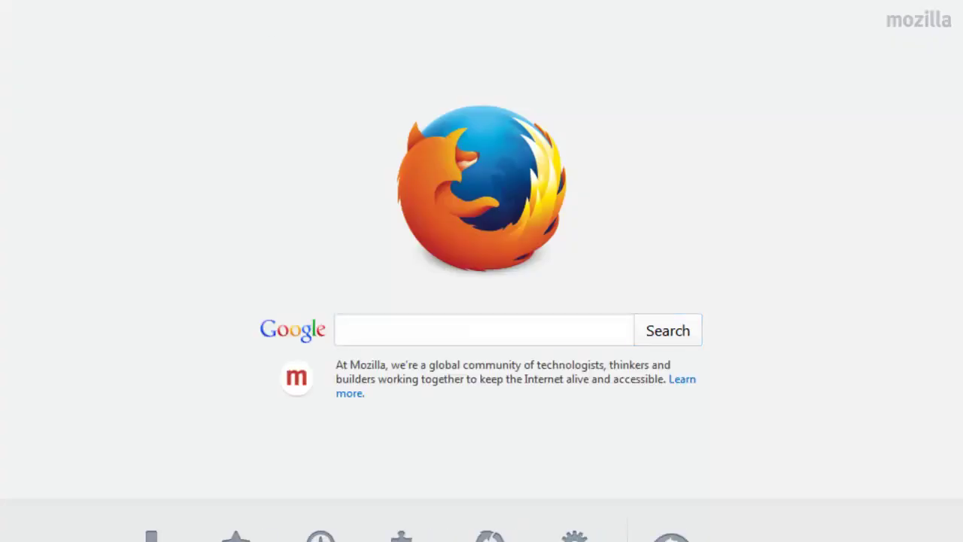
Go to google.com and run a web search for "download qtp".
type("google.com")
key("Return")
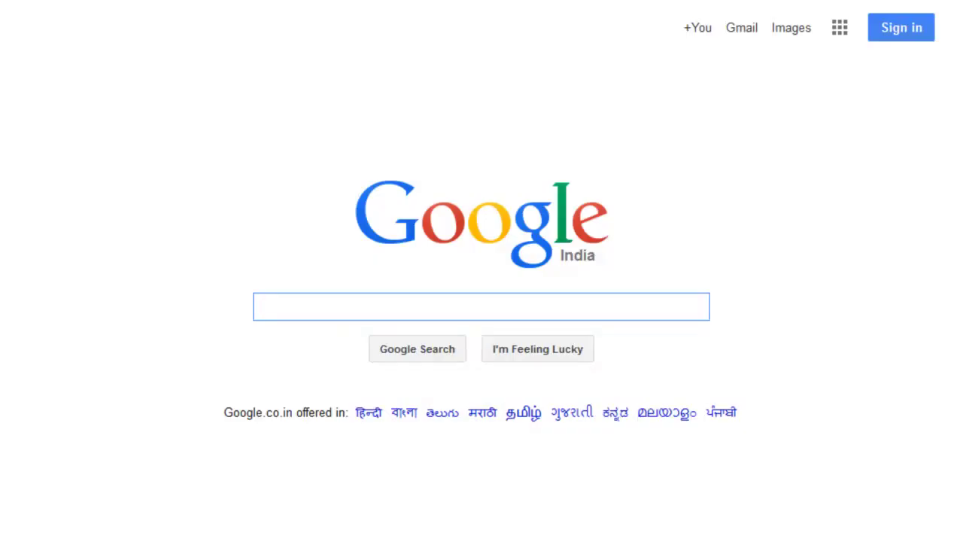
type("download qt")
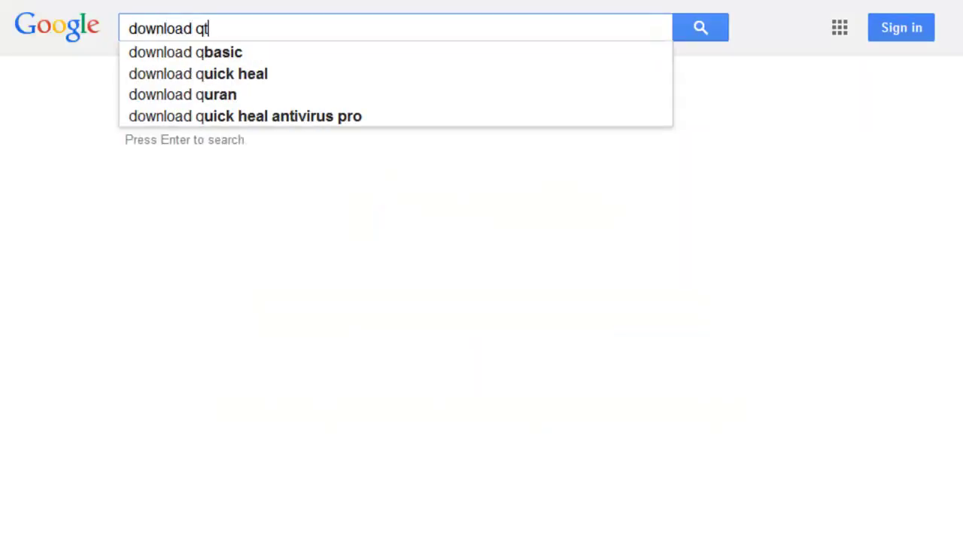
type("p")
key("Return")
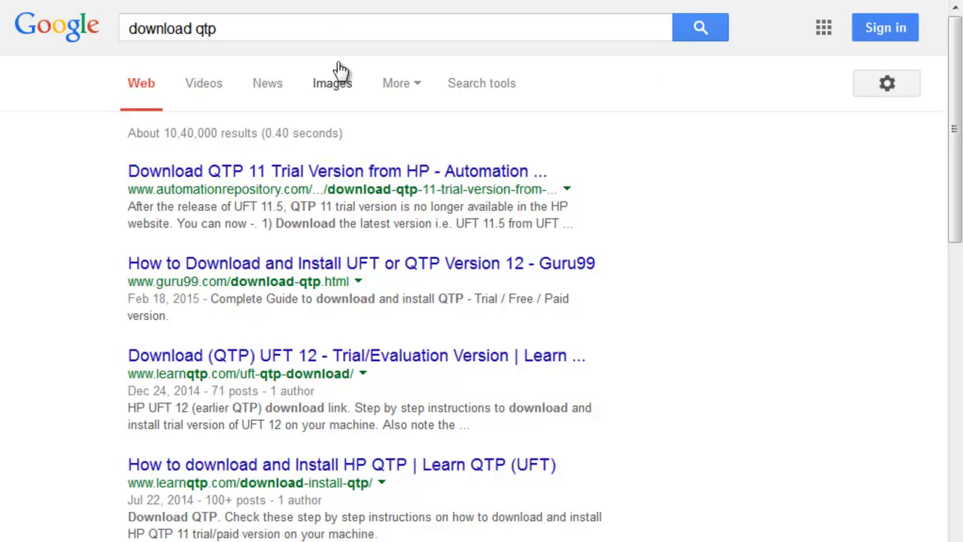
Look through the results for the HP website, and replace the search query with "download UFT".
scroll(220, 135, "down", 3)
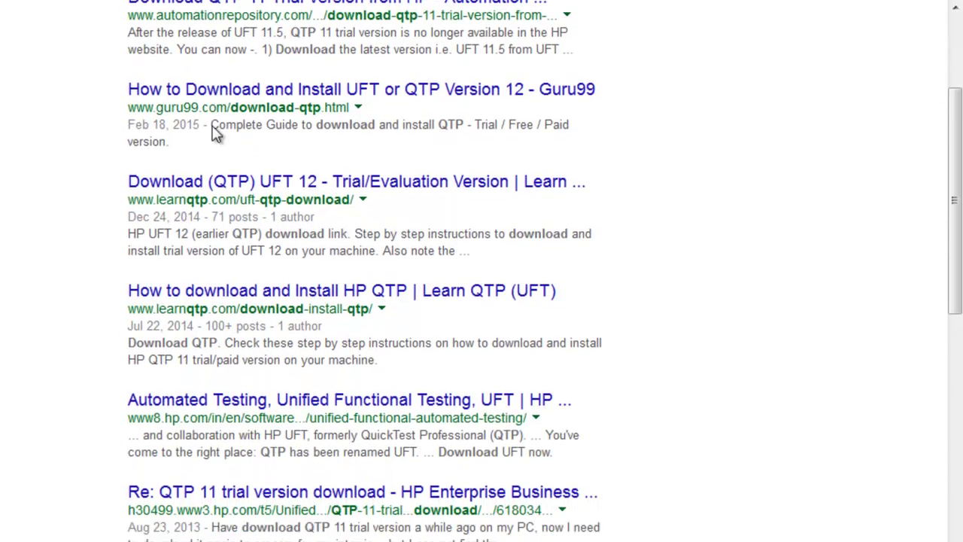
left_click_drag(130, 378, 209, 383)
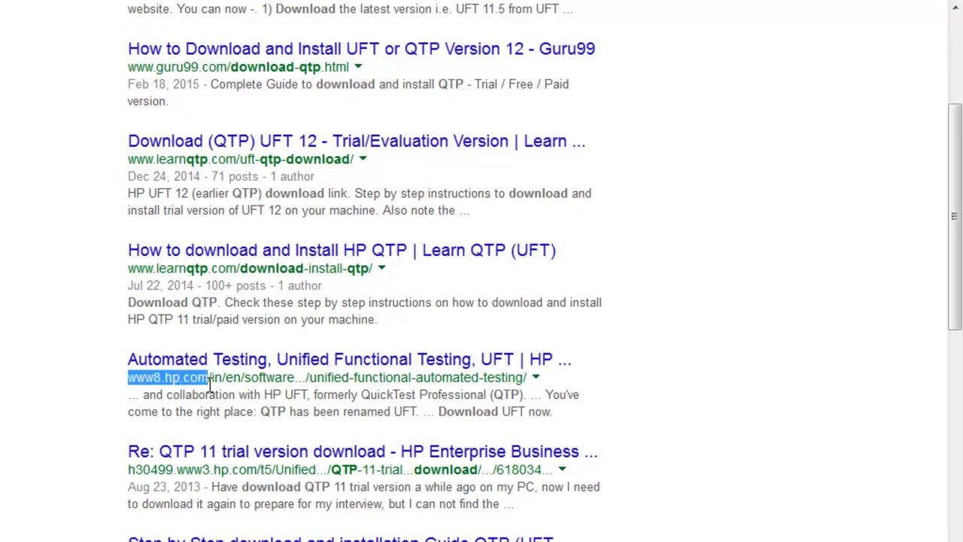
scroll(209, 380, "up", 3)
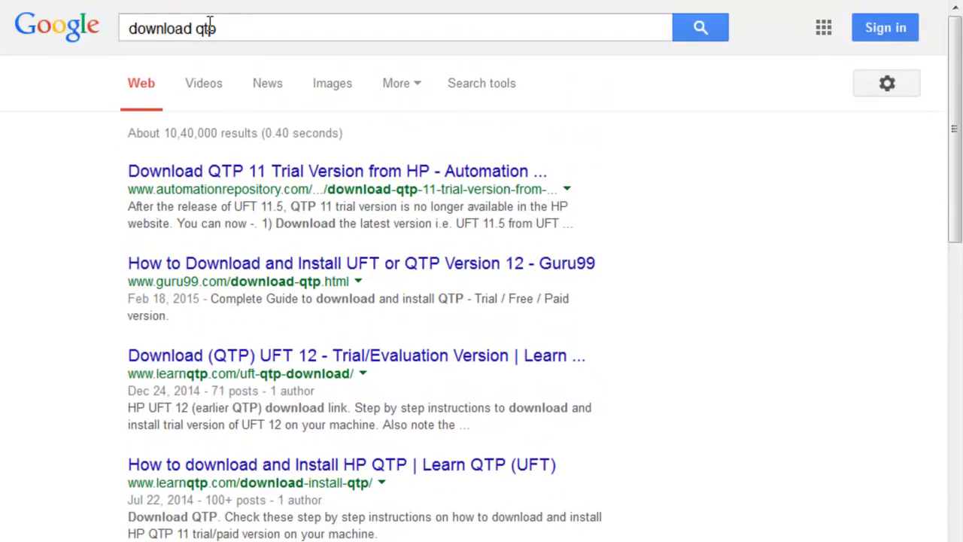
double_click(209, 28)
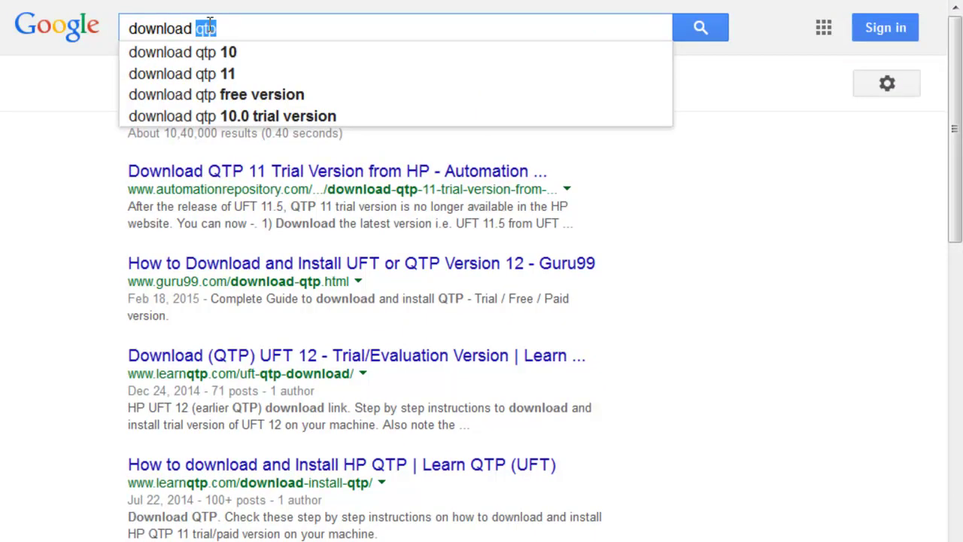
type("UFT")
key("Return")
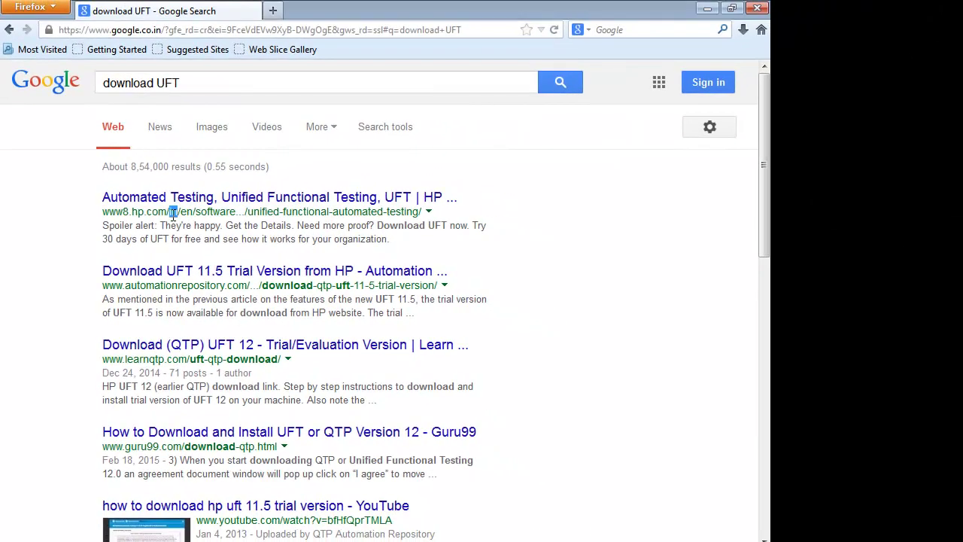
Open HP's "Automated Testing, Unified Functional Testing, UFT" search result in a new tab and switch to it.
triple_click(174, 213)
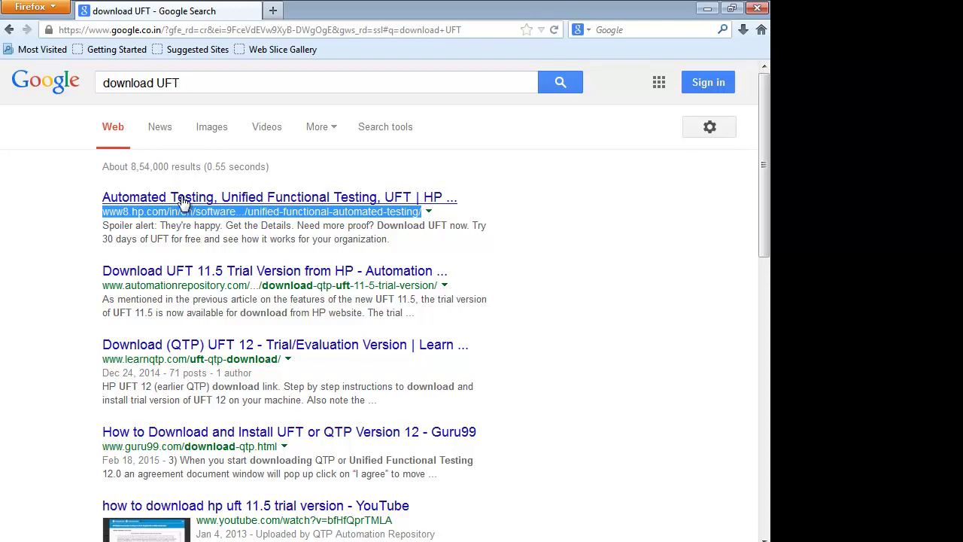
left_click(167, 82)
double_click(167, 81)
left_click(62, 142)
right_click(211, 199)
left_click(227, 206)
middle_click(226, 199)
left_click(294, 10)
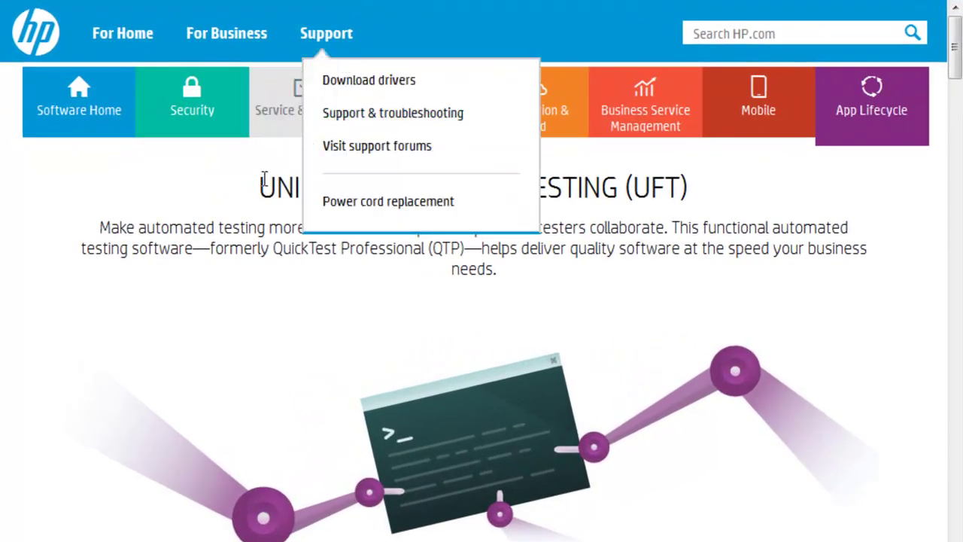
Look over the Unified Functional Testing product page and open its free trial download.
left_click_drag(259, 184, 531, 185)
scroll(506, 215, "down", 2)
scroll(505, 215, "down", 4)
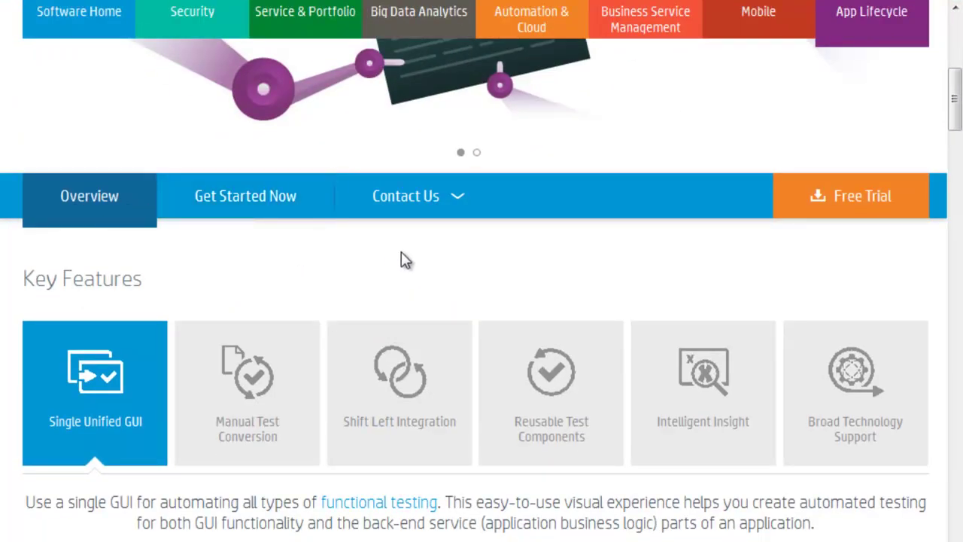
scroll(387, 204, "up", 4)
scroll(452, 241, "down", 1)
scroll(474, 244, "down", 2)
left_click(849, 203)
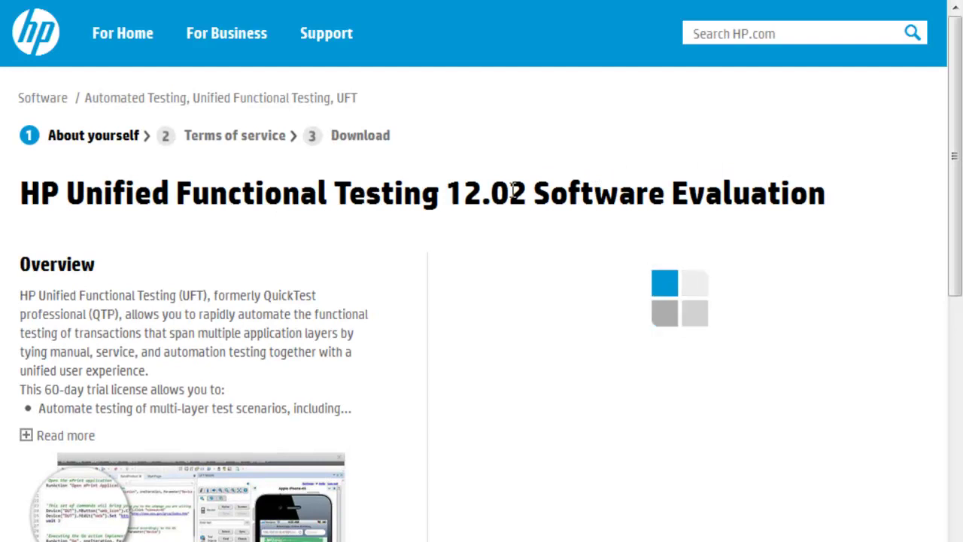
Examine the software version and the registration fields required for the trial on the evaluation page.
left_click_drag(448, 193, 526, 191)
left_click(477, 182)
scroll(477, 183, "down", 6)
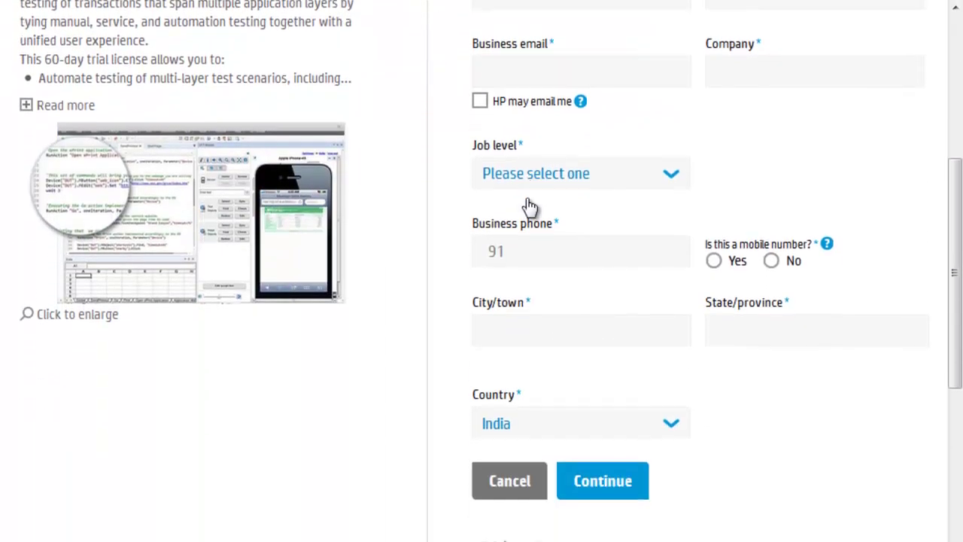
scroll(604, 218, "up", 5)
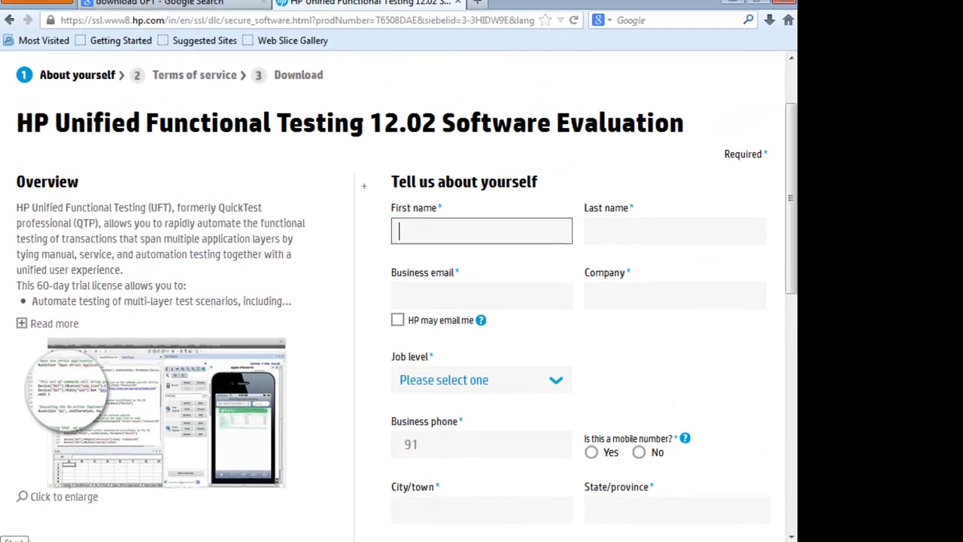
Switch to Windows Explorer and open the UFT-12 folder inside My softwares on Local Disk (E:).
left_click(15, 536)
left_click(245, 384)
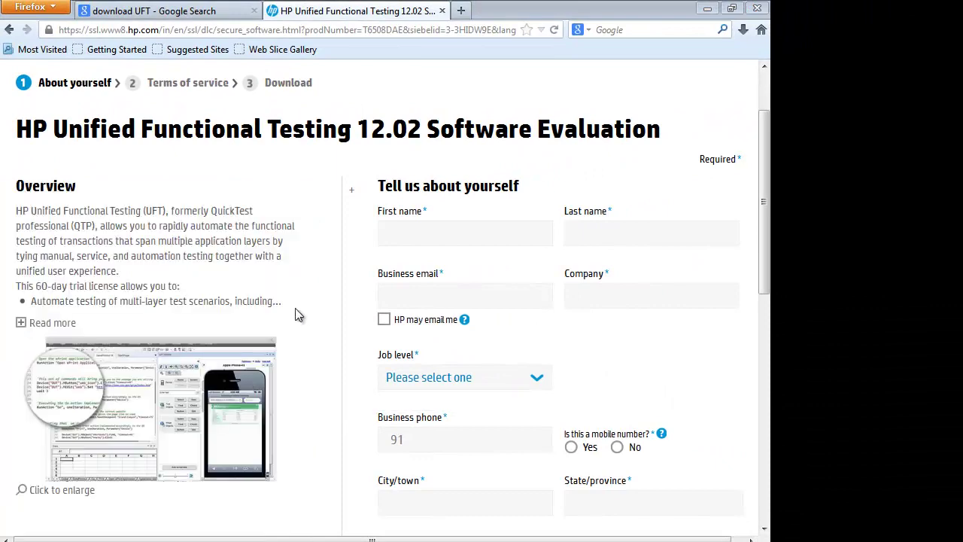
double_click(388, 178)
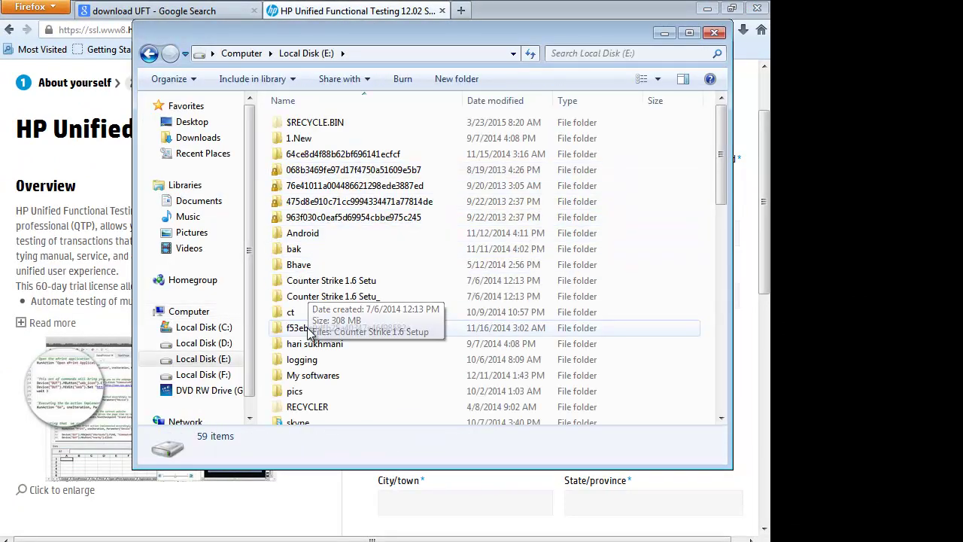
double_click(331, 374)
left_click(304, 251)
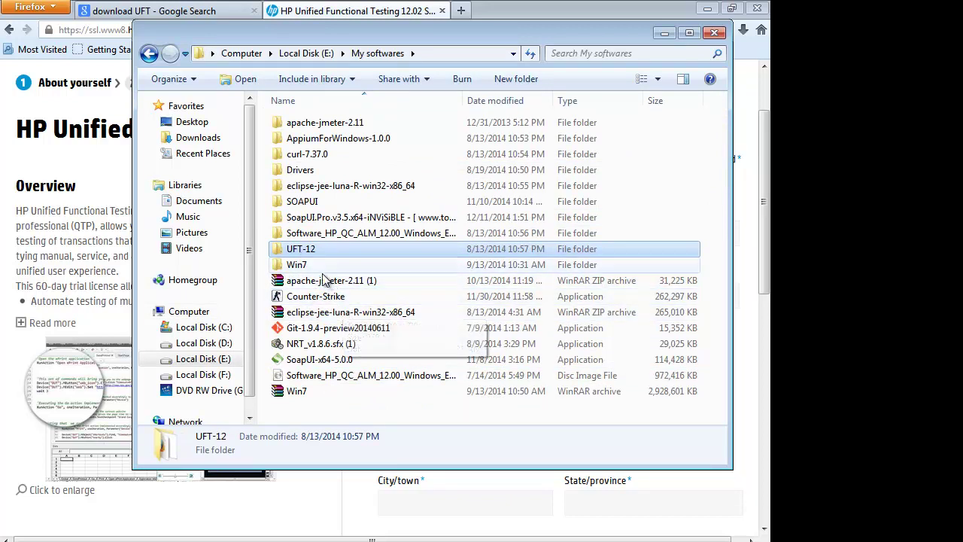
double_click(305, 250)
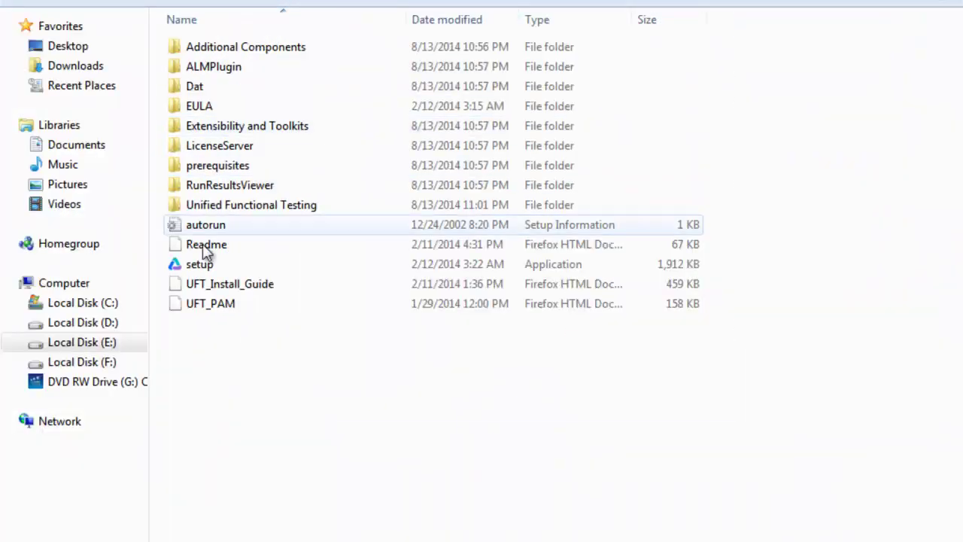
Run the setup application from the UFT-12 folder and launch Unified Functional Testing Setup.
left_click_drag(168, 380, 276, 86)
left_click(180, 267)
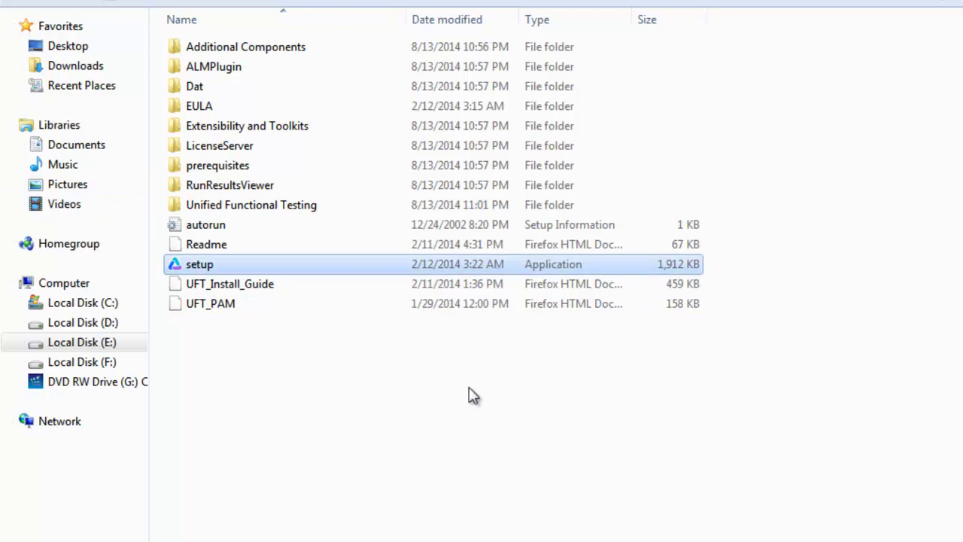
double_click(240, 261)
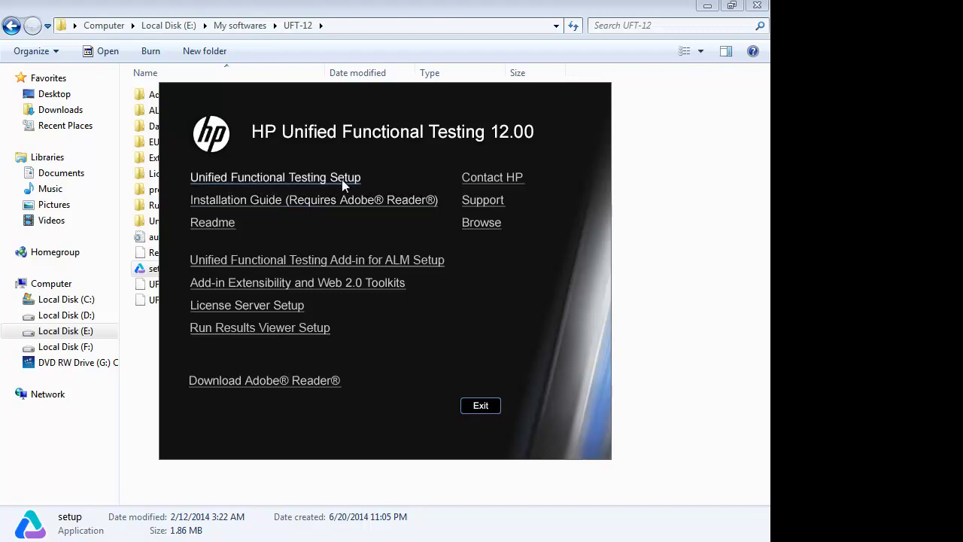
left_click(278, 178)
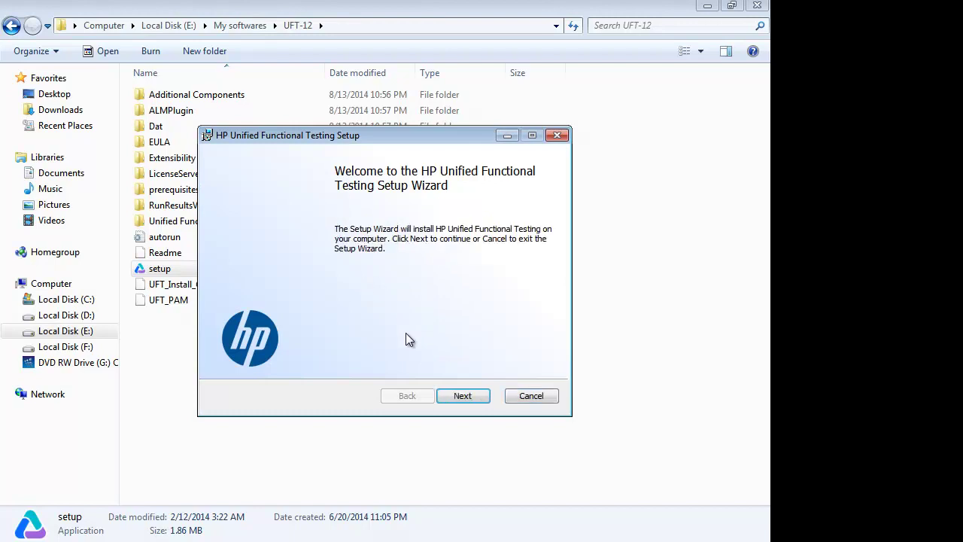
Begin the setup wizard, accept the license agreement terms, and continue to the custom feature selection.
left_click(462, 396)
left_click(304, 337)
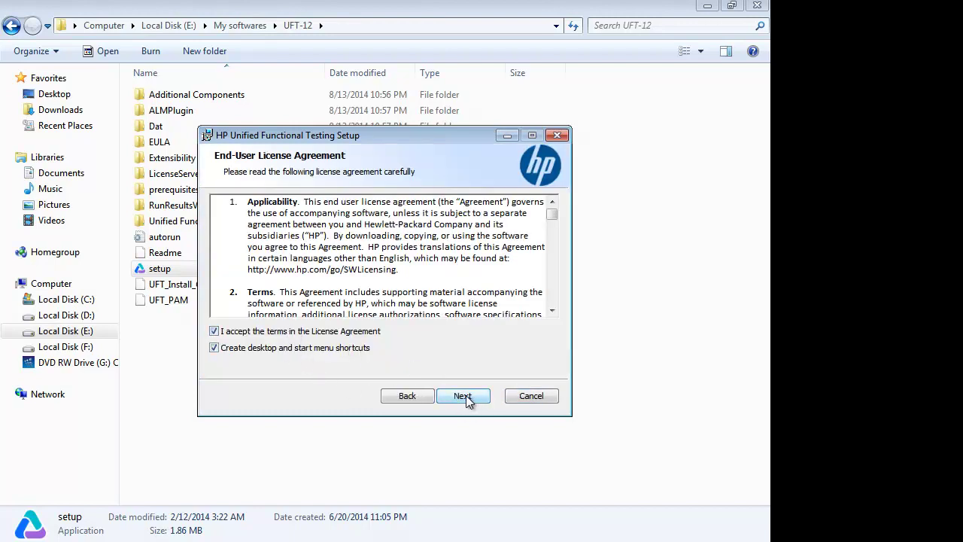
left_click(464, 399)
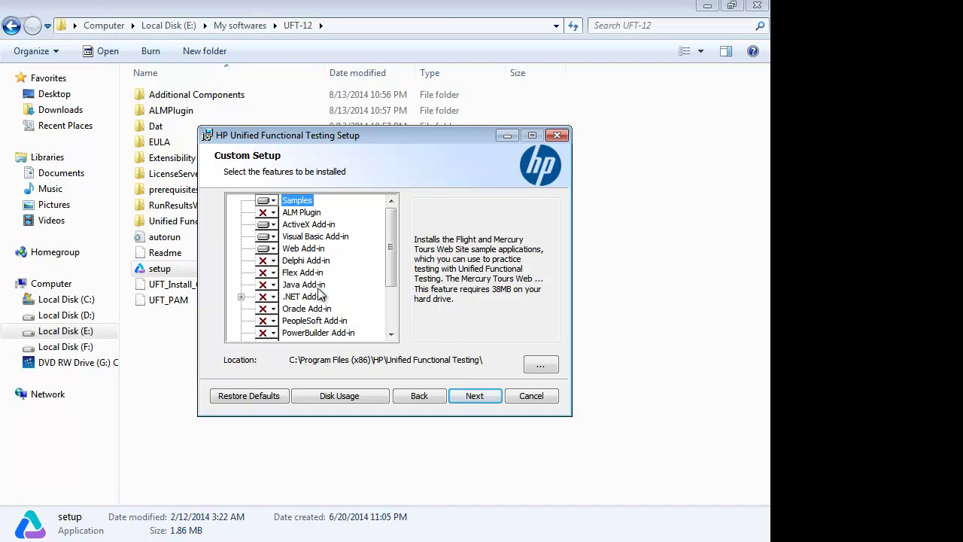
Set the .NET and Java add-ins to be installed on the local hard drive, and start the installation with the preset UFT configuration options.
left_click(275, 273)
left_click(284, 271)
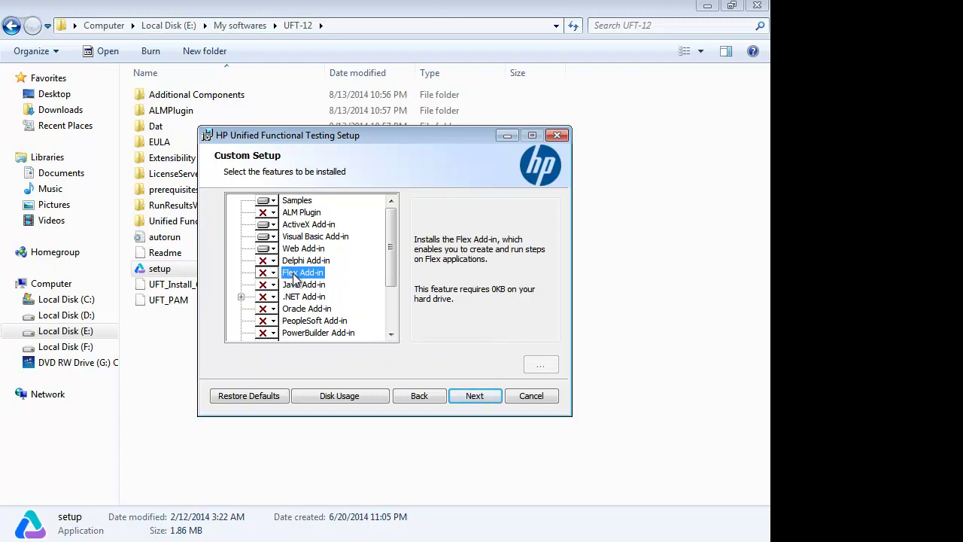
left_click(309, 298)
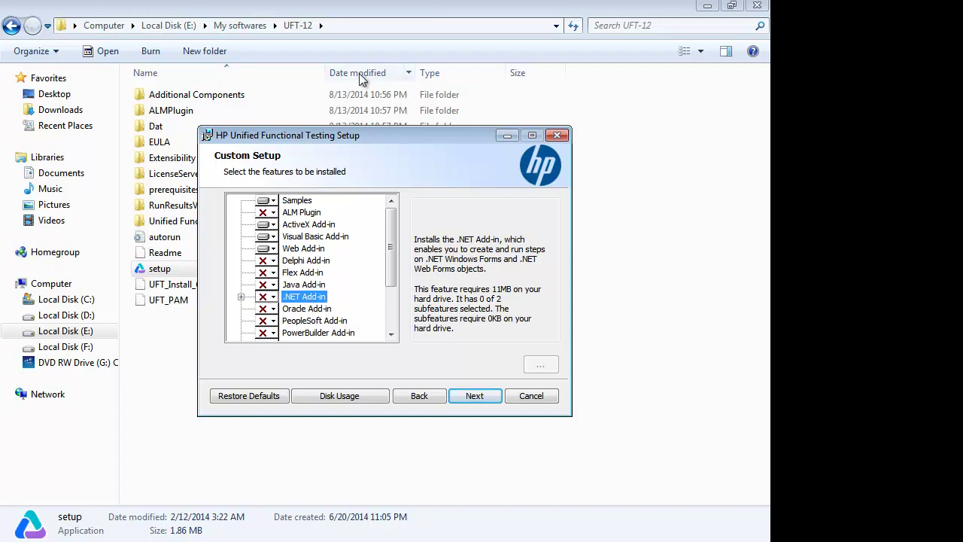
left_click(268, 297)
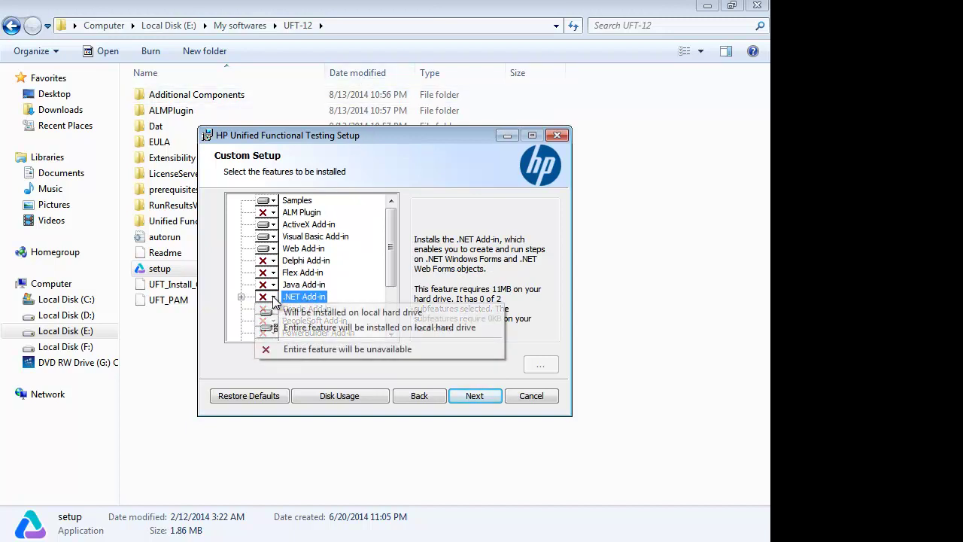
left_click(331, 312)
left_click(270, 285)
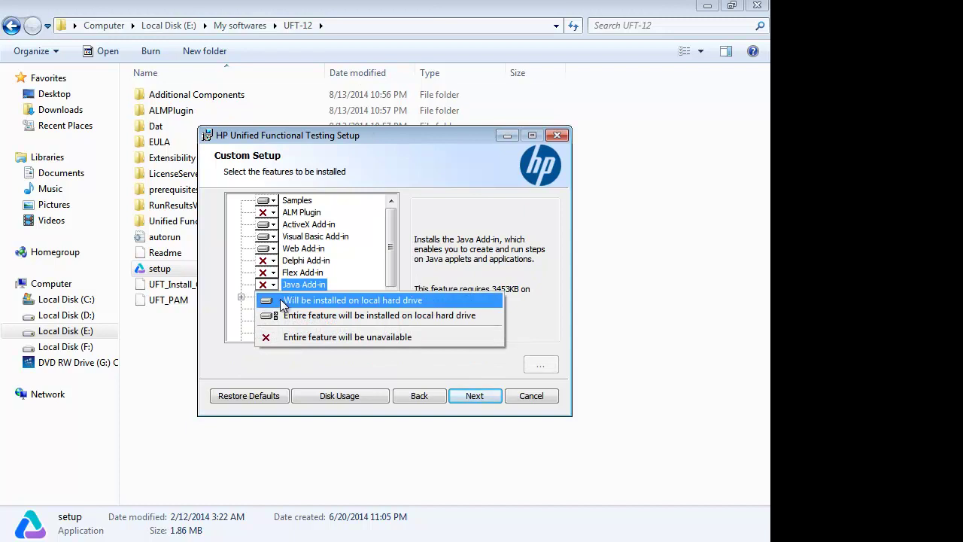
left_click(283, 300)
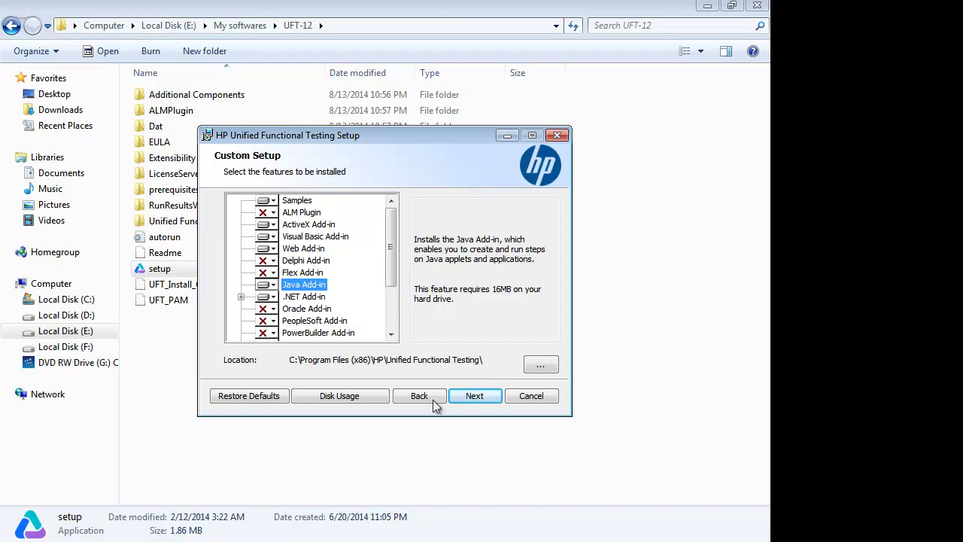
left_click(490, 402)
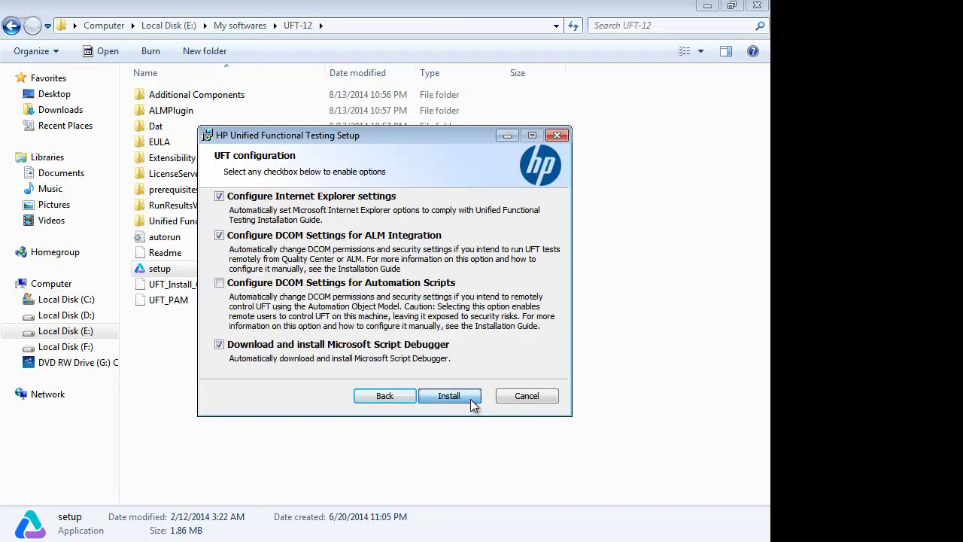
left_click(471, 401)
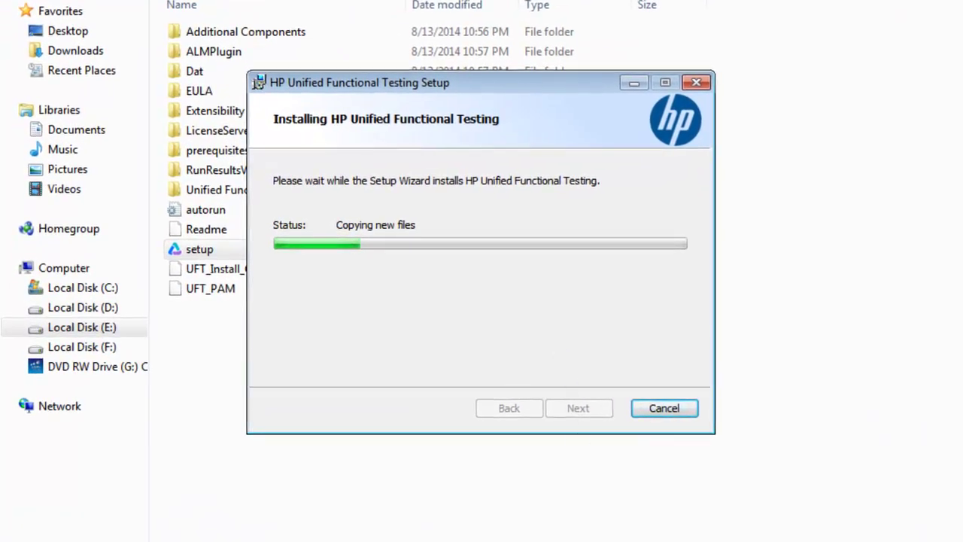
Show the desktop and locate the HP Unified Functional Testing shortcut there and among the installed programs.
left_click(565, 541)
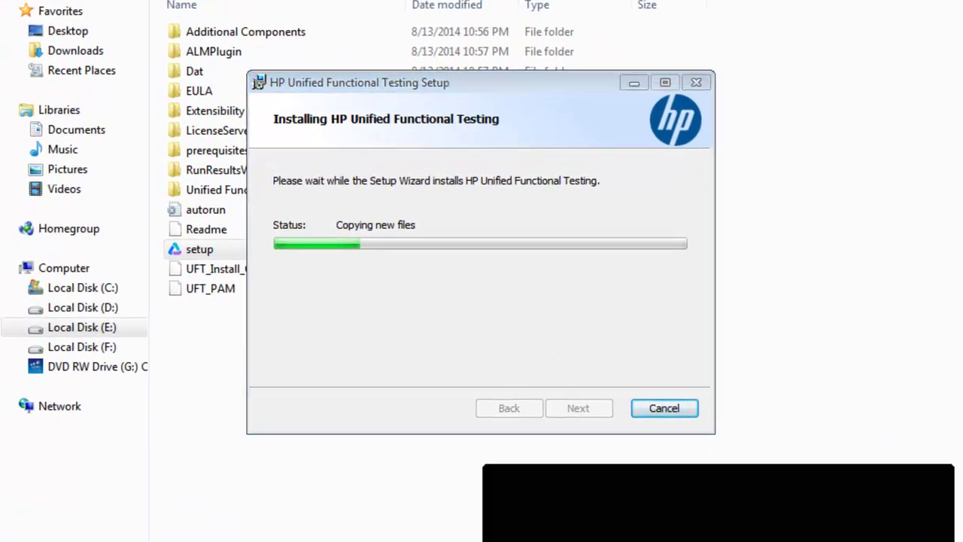
left_click(920, 536)
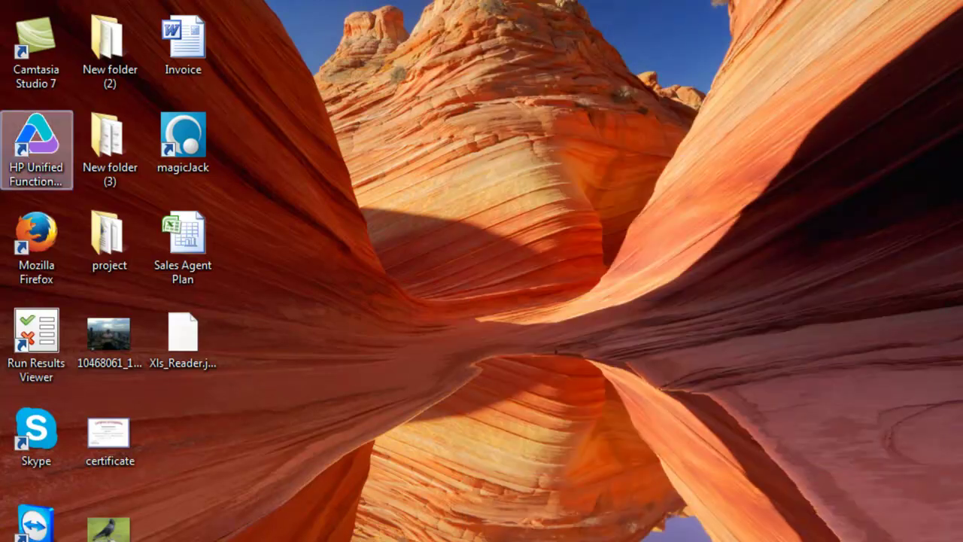
double_click(36, 143)
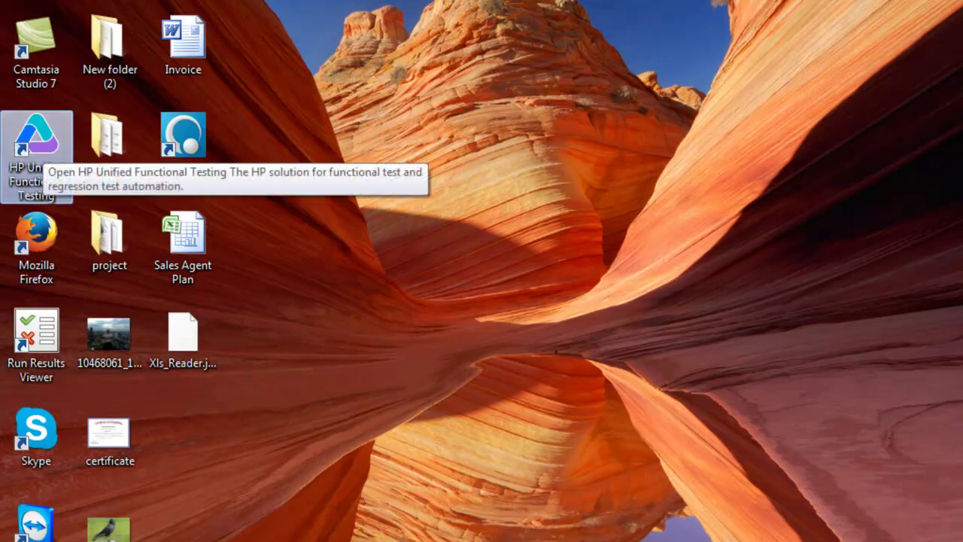
key("super")
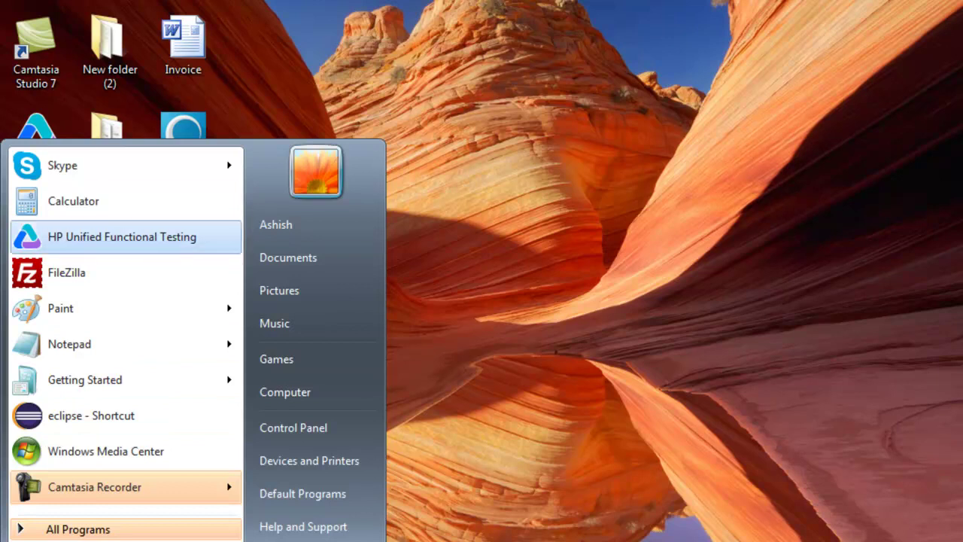
key("Escape")
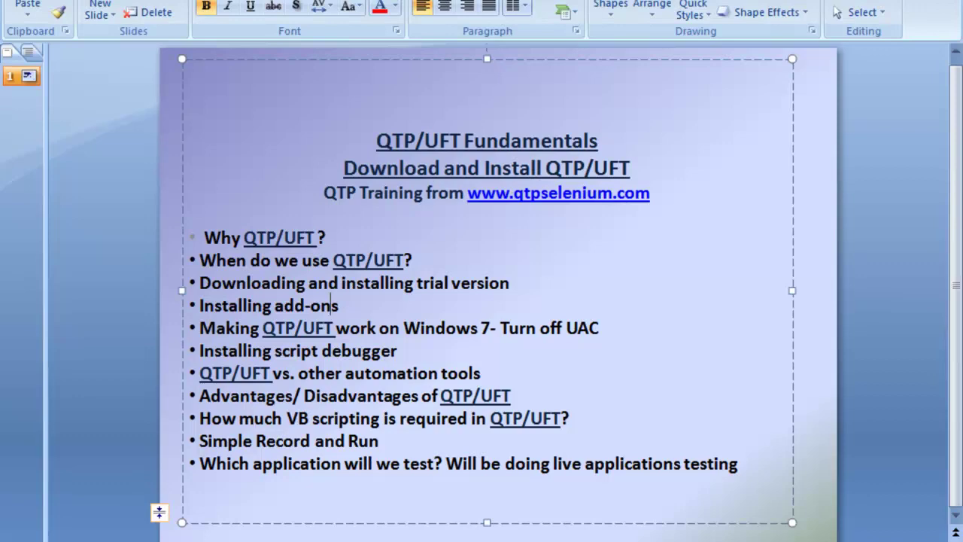
Highlight "Windows 7- Turn off UAC" in the slide's bullet about making QTP/UFT work.
double_click(355, 328)
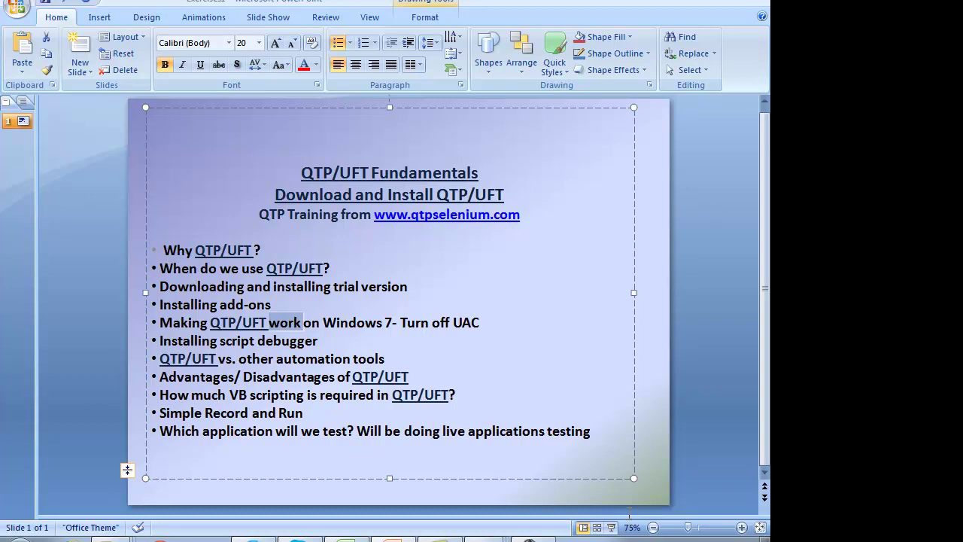
left_click(339, 322)
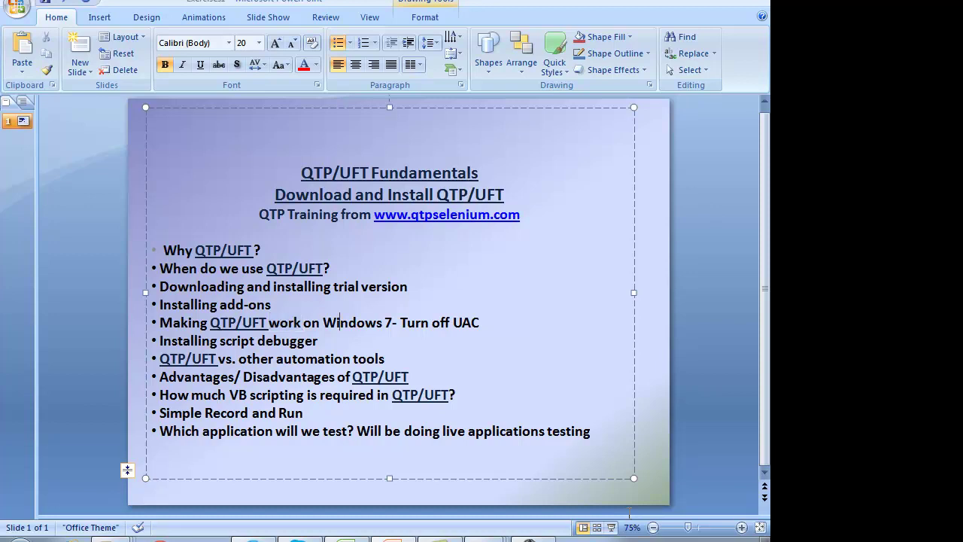
key("ctrl+shift+Right")
key("ctrl+shift+Right")
key("ctrl+shift+Right")
key("ctrl+shift+Right")
key("ctrl+shift+Right")
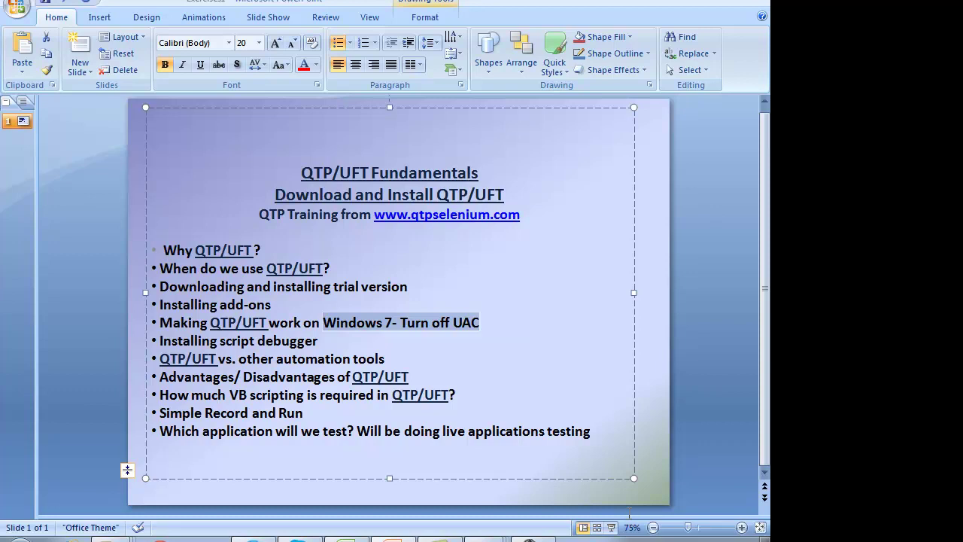
Highlight the "Installing add-ons" bullet on the slide.
key("Up")
key("Home")
key("ctrl+shift+Right")
key("ctrl+shift+Right")
key("ctrl+shift+Right")
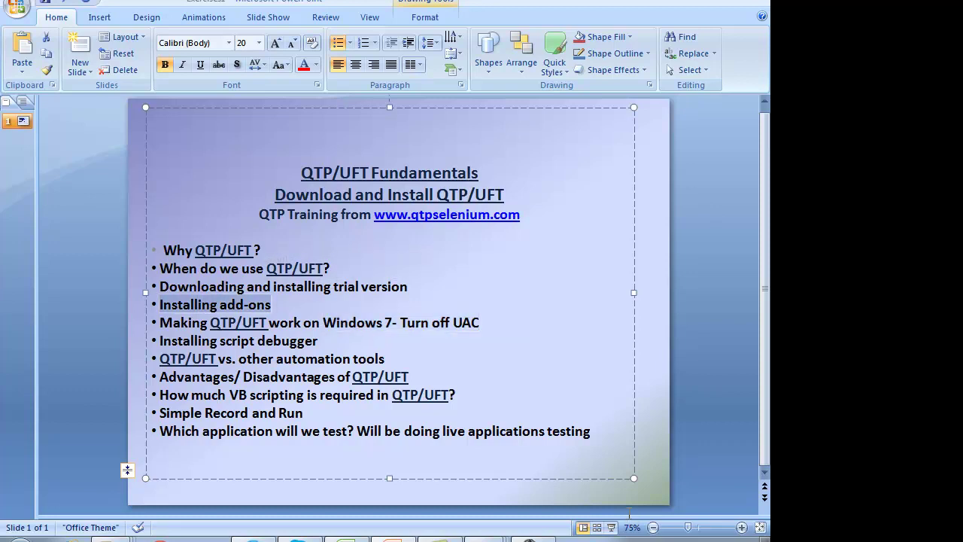
key("super")
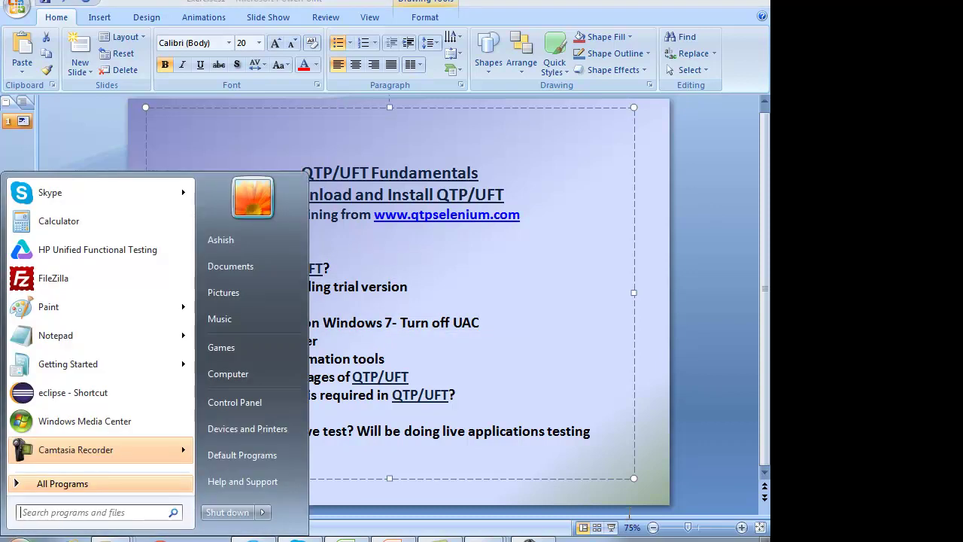
key("Down")
key("Down")
key("Down")
key("Down")
key("Down")
key("Down")
key("Down")
key("Down")
key("Down")
key("Down")
key("Down")
key("Return")
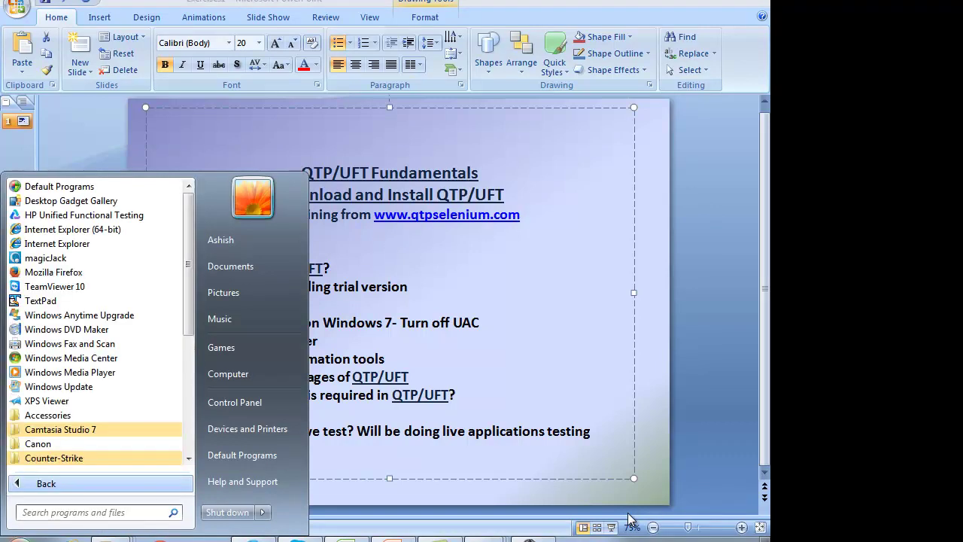
left_click_drag(189, 263, 188, 380)
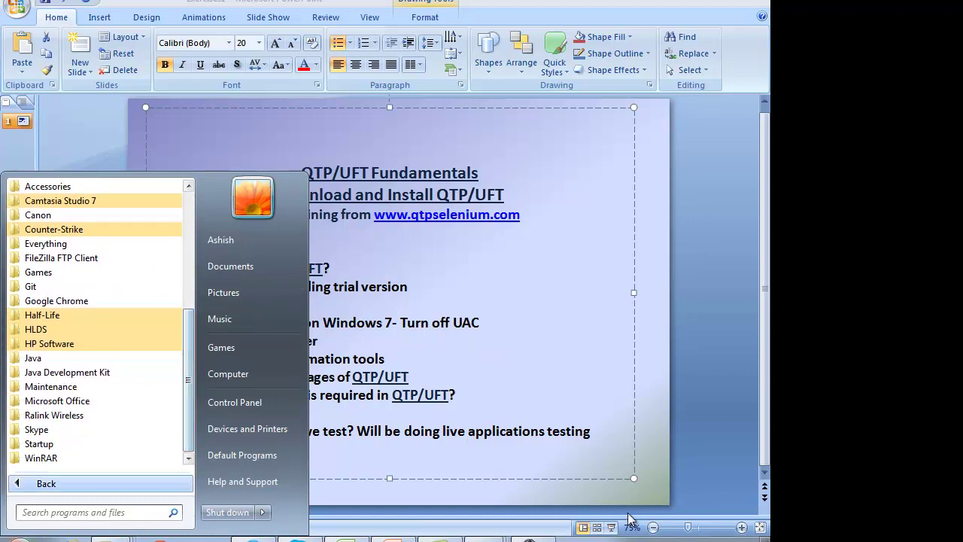
type("uft")
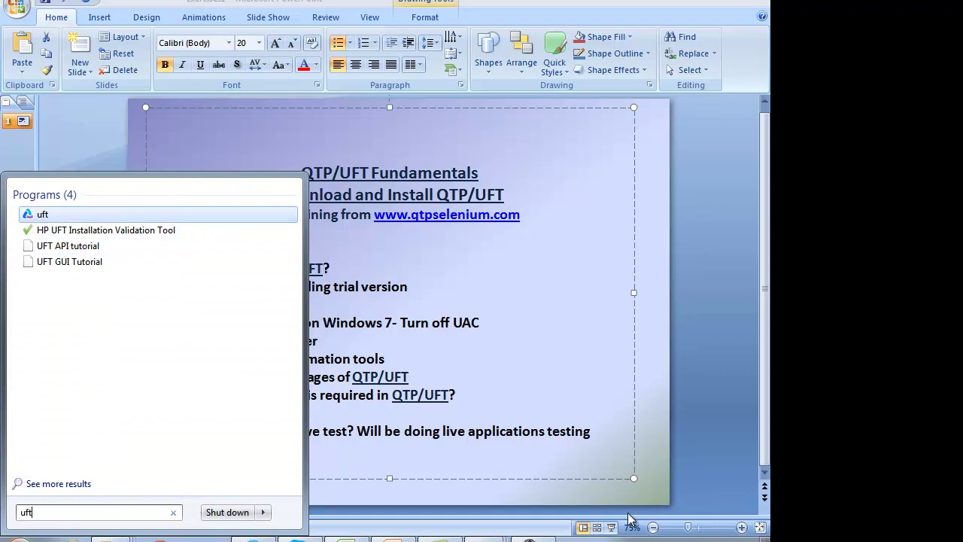
key("Down")
key("Up")
key("Up")
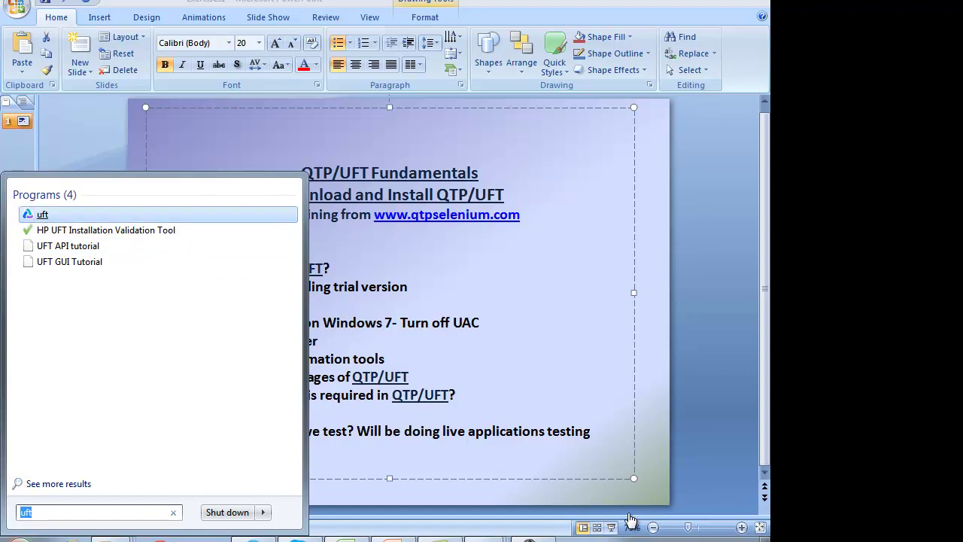
key("Escape")
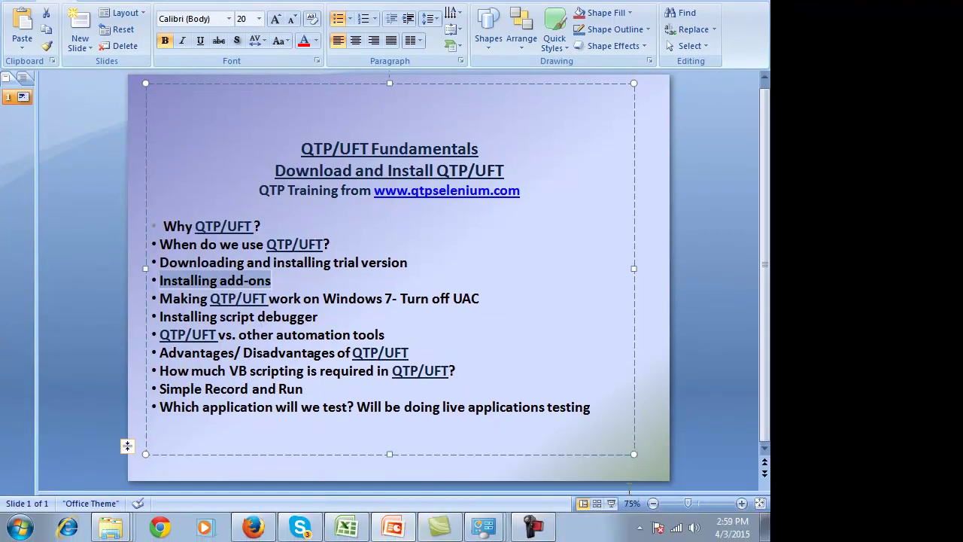
Expand HP Software and its HP Unified Functional Testing folder among the installed programs, and go to the Tools folder.
key("super")
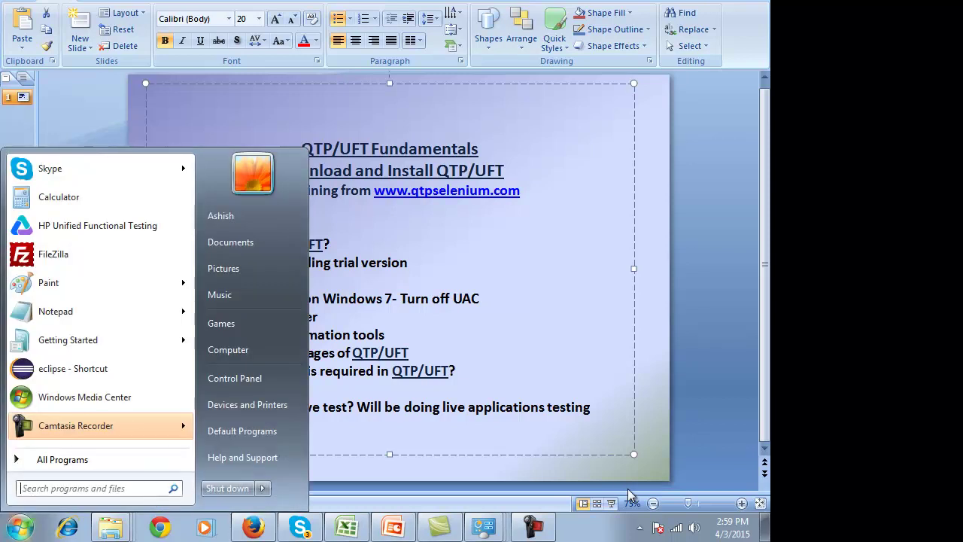
key("Return")
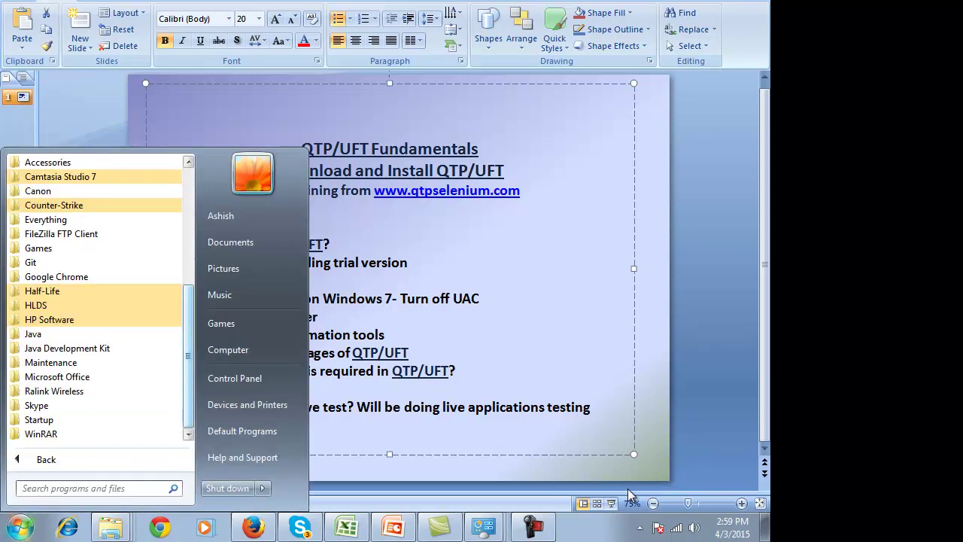
key("Up")
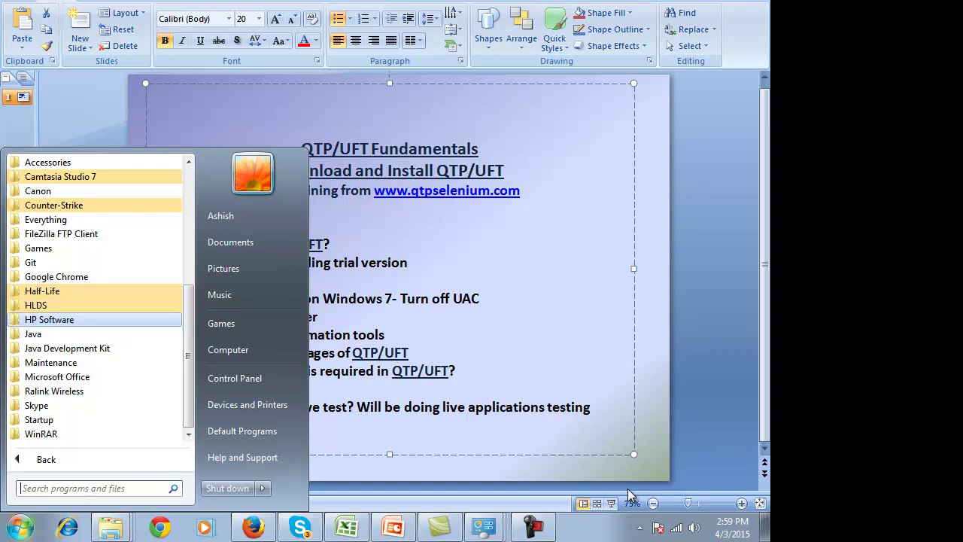
key("Right")
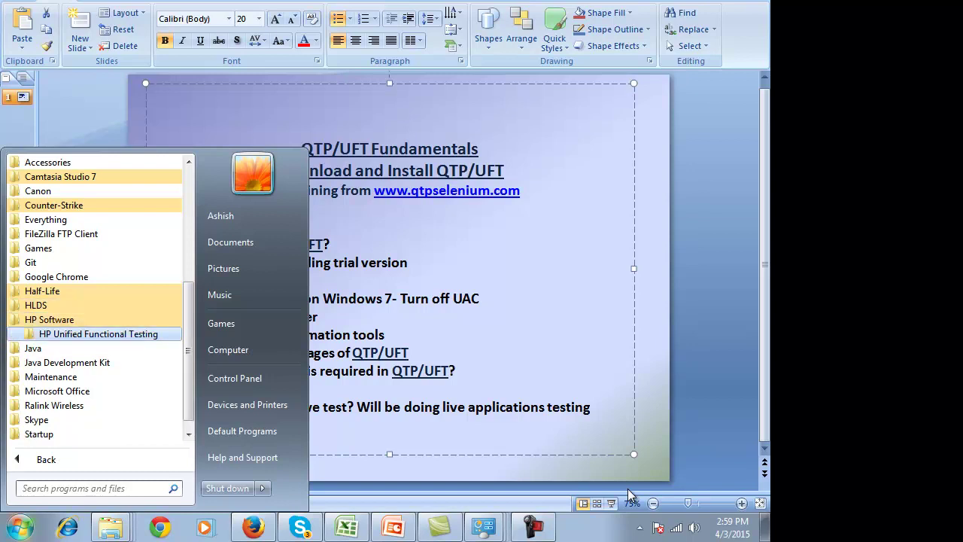
key("Right")
key("Down")
key("Down")
key("Down")
key("Down")
key("Down")
key("Down")
key("Down")
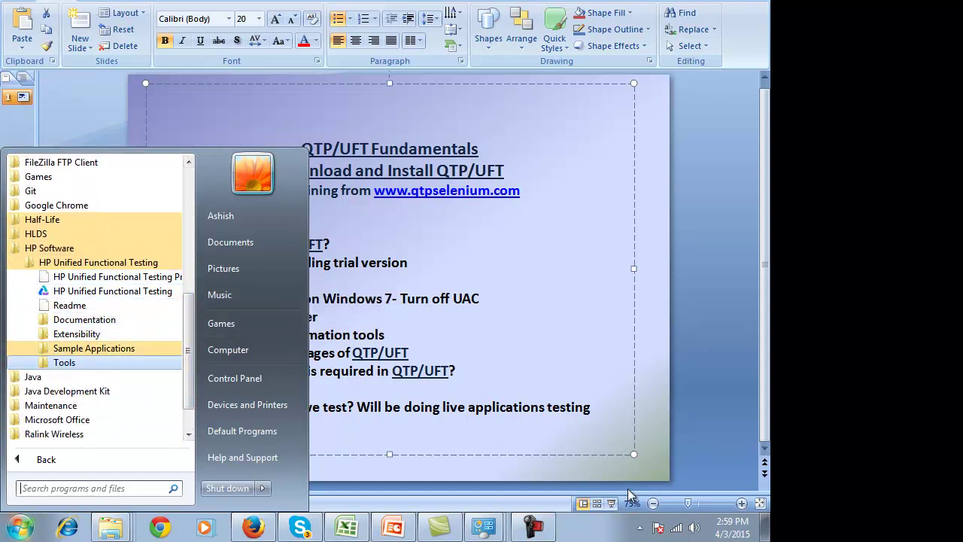
Launch Additional Installation Requirements from the HP Unified Functional Testing tools.
key("Right")
key("Down")
key("Down")
key("Down")
key("Down")
key("Down")
key("Up")
key("Up")
key("Up")
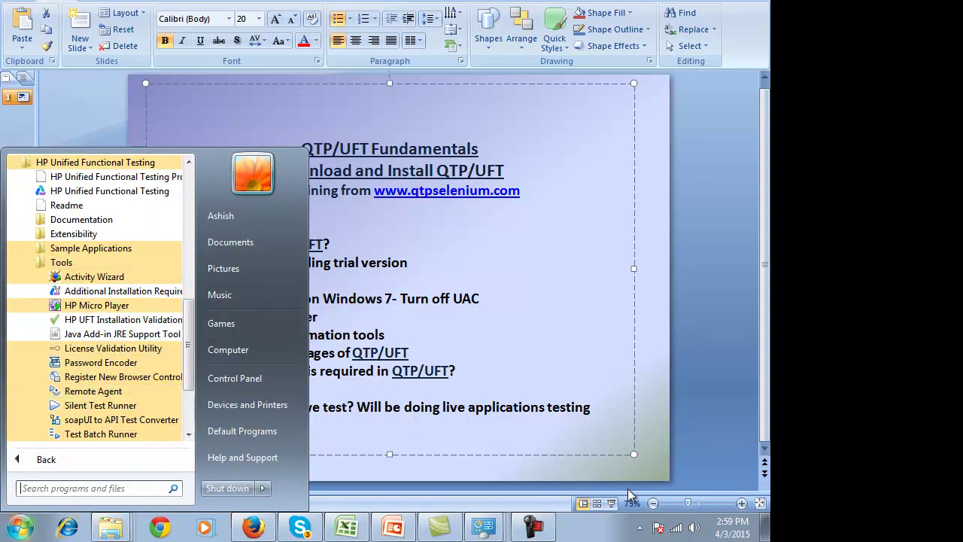
key("Up")
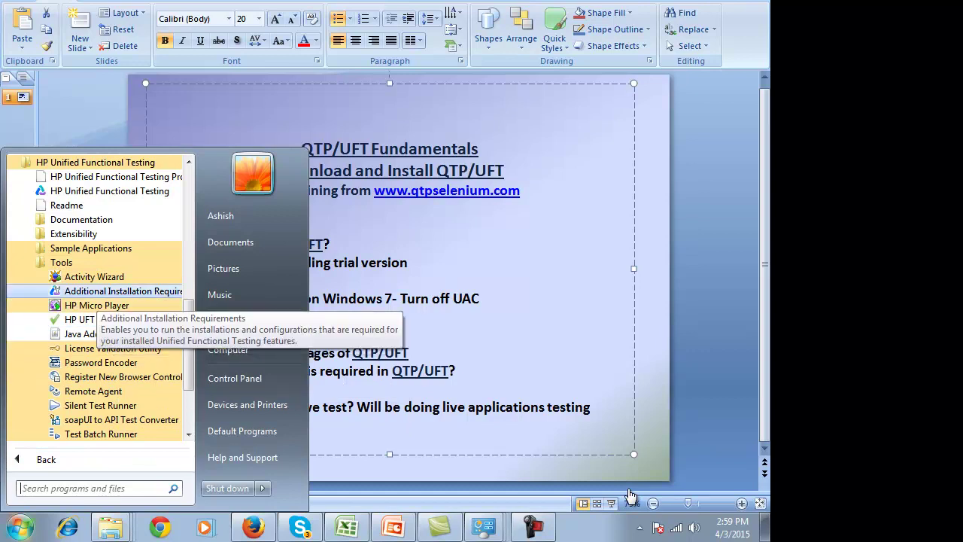
key("Return")
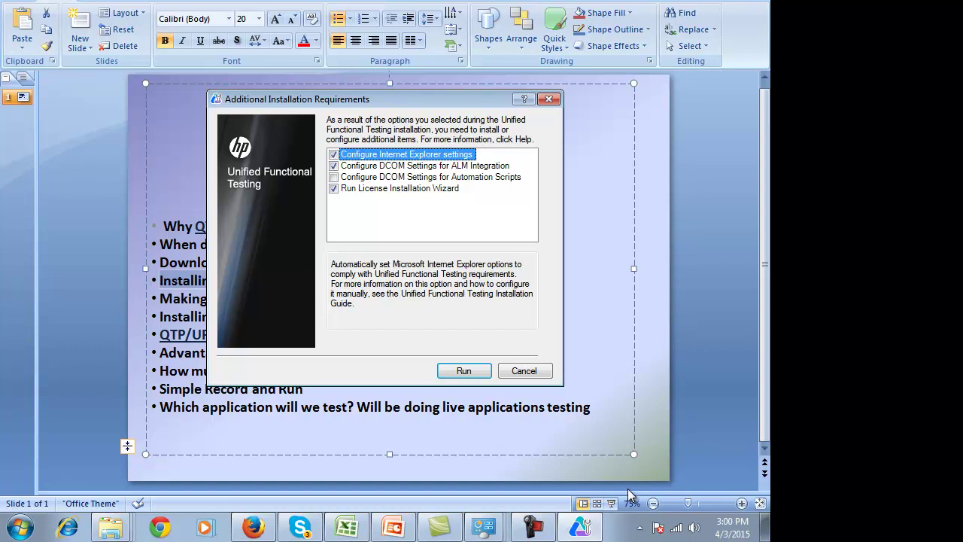
Exclude the DCOM Settings for ALM Integration and the License Installation Wizard, run only Configure Internet Explorer settings, and close the utility.
left_click(399, 188)
left_click(424, 165)
left_click(334, 165)
left_click(333, 188)
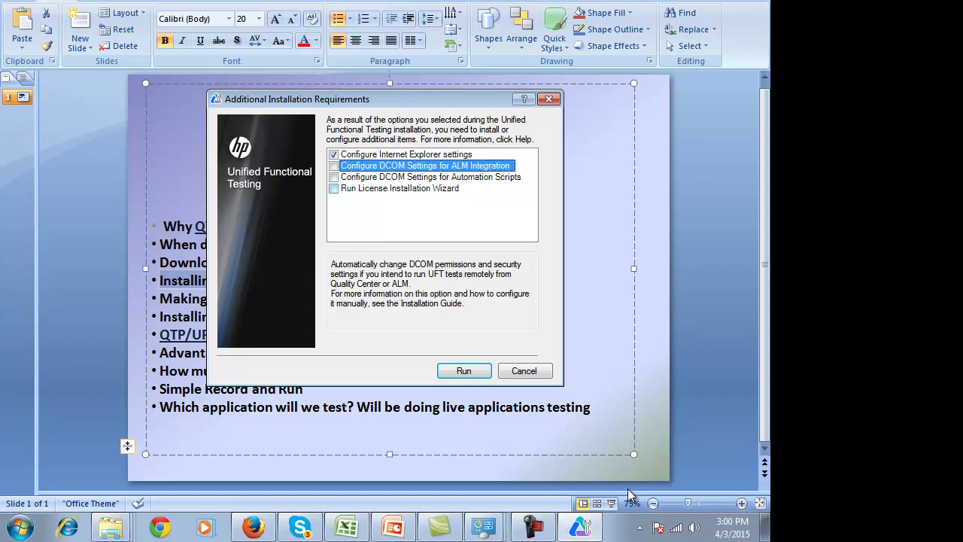
key("Up")
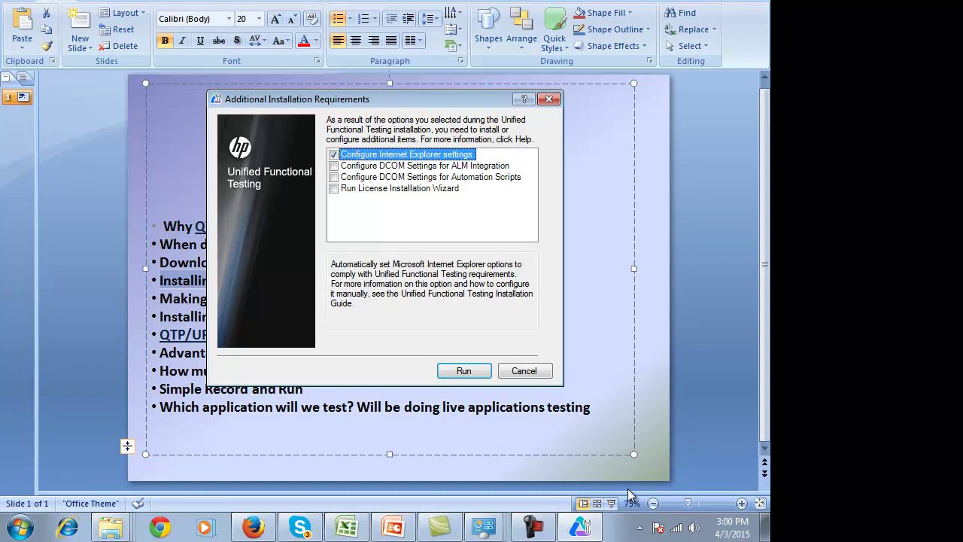
key("Return")
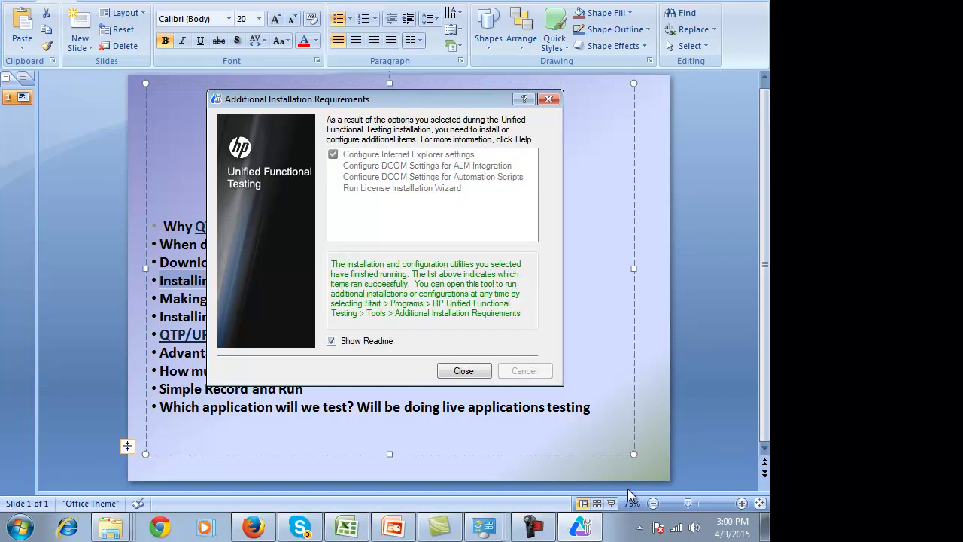
key("Return")
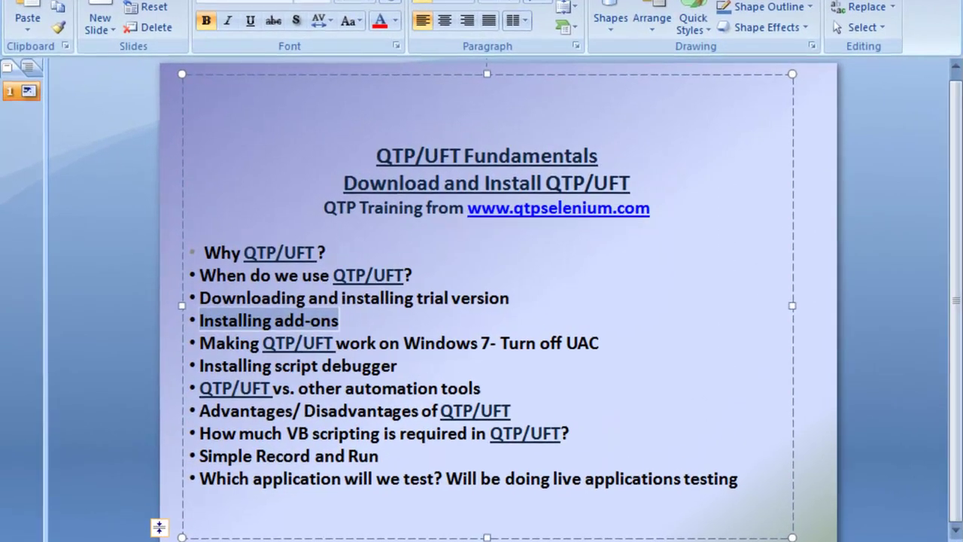
Highlight the word UAC in the slide's Windows 7 bullet.
left_click(310, 320)
left_click(272, 320)
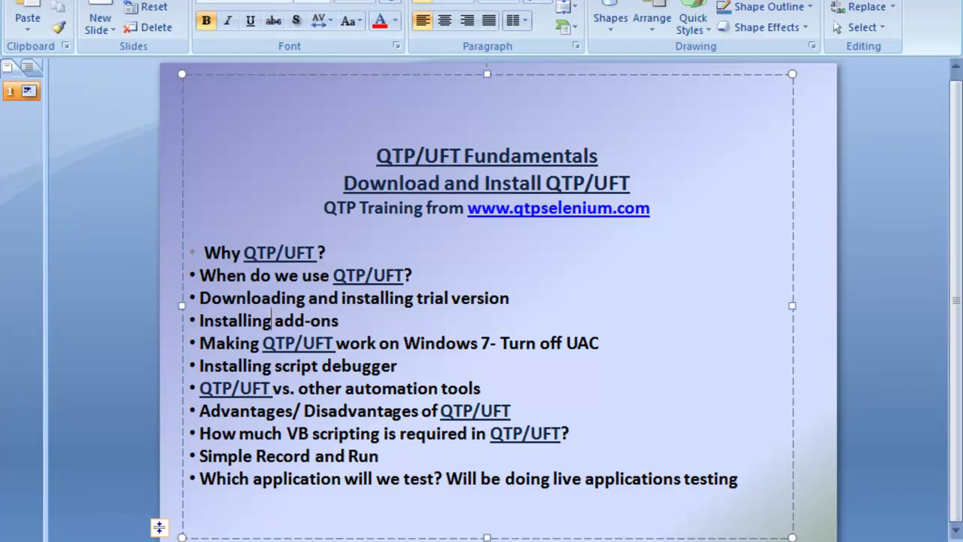
key("super")
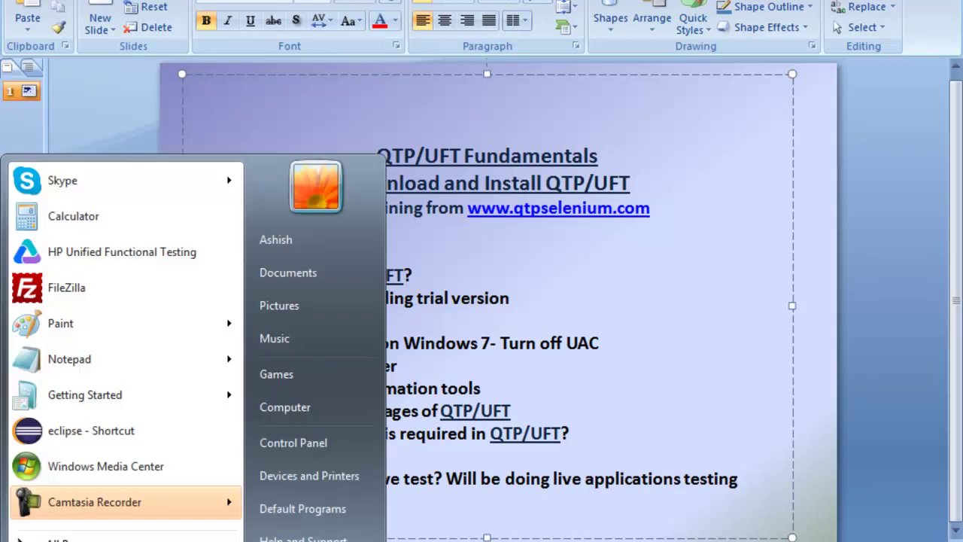
key("Escape")
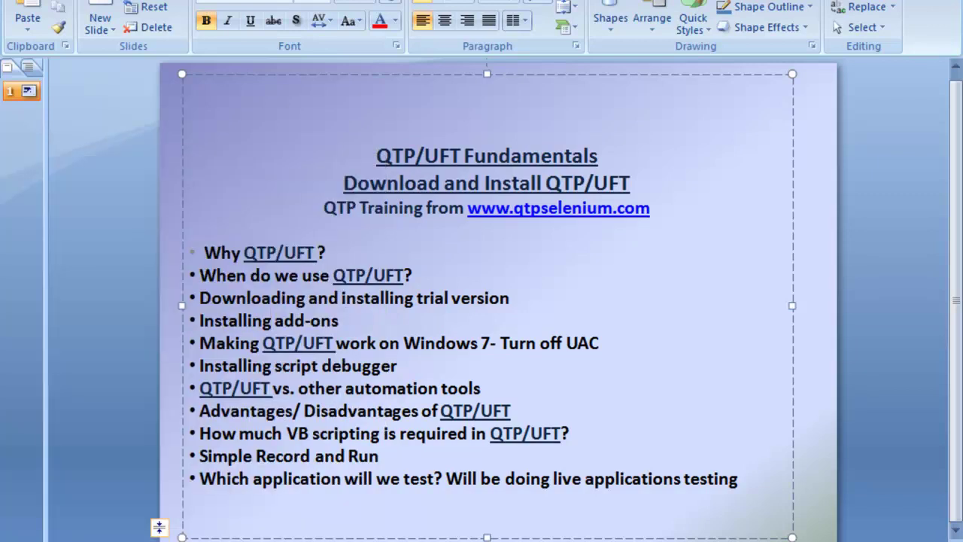
left_click_drag(566, 343, 599, 343)
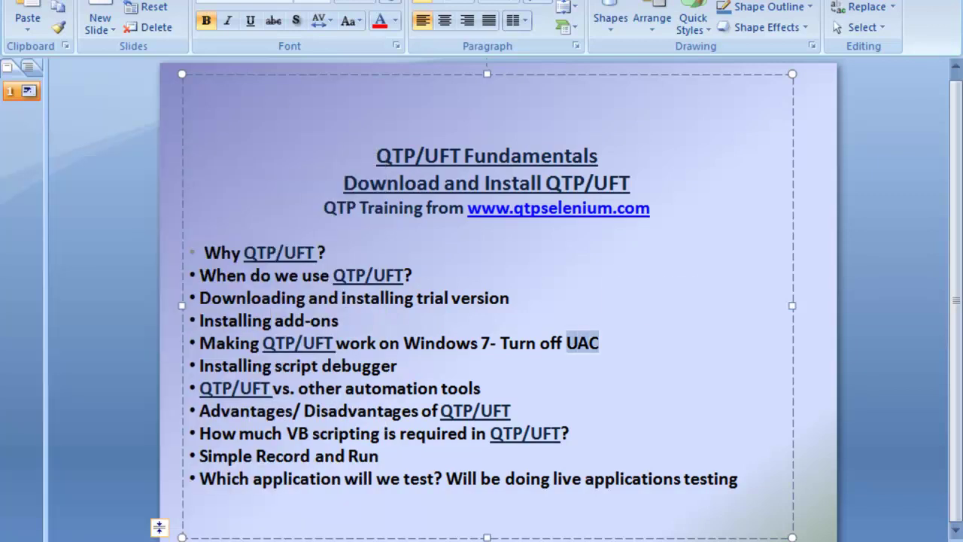
left_click(599, 343)
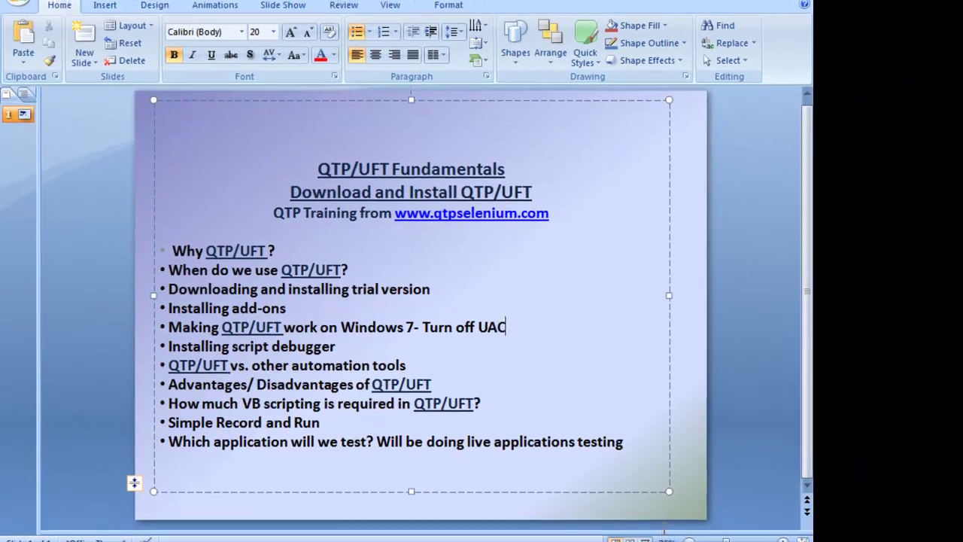
Find and review the User Account Control notification settings, and return to the slide to highlight "QTP/UFT vs. other automation tools".
key("super")
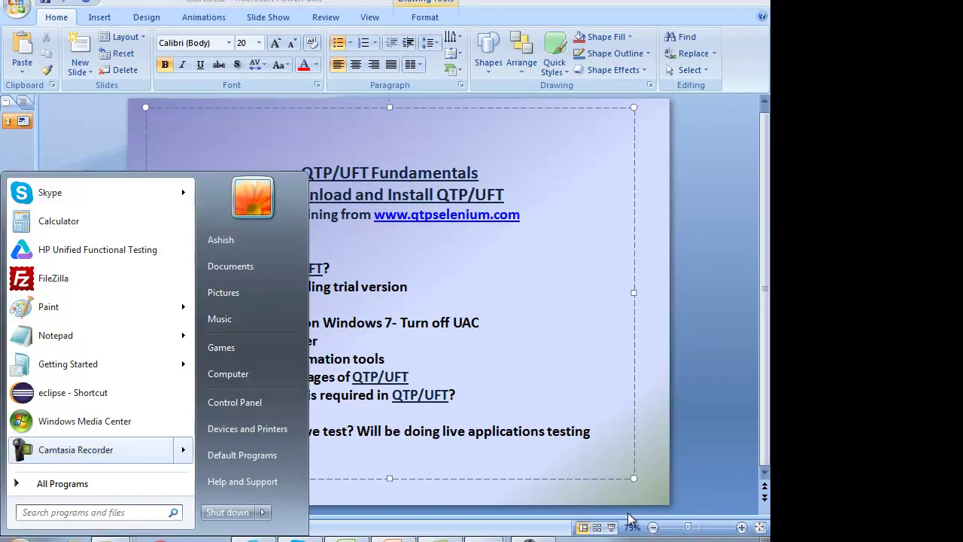
type("uac")
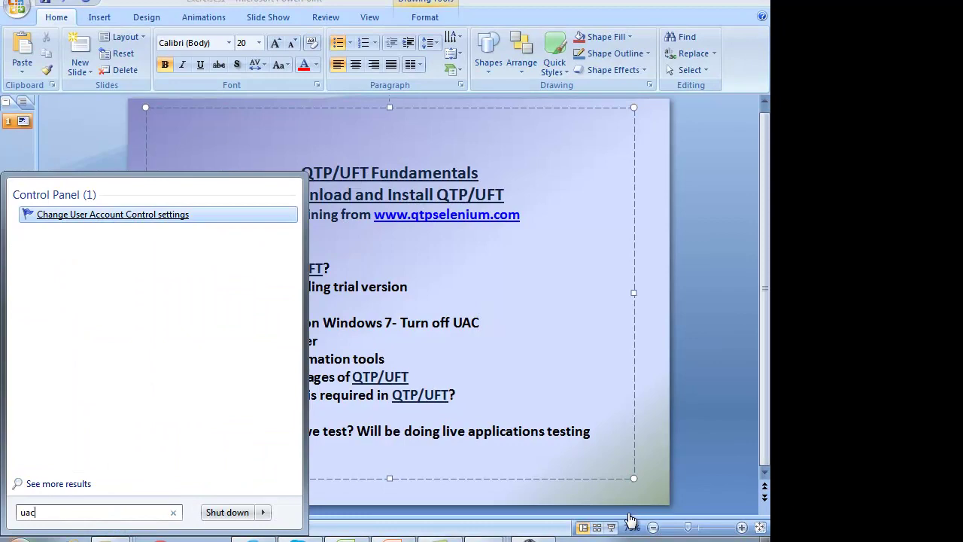
key("Return")
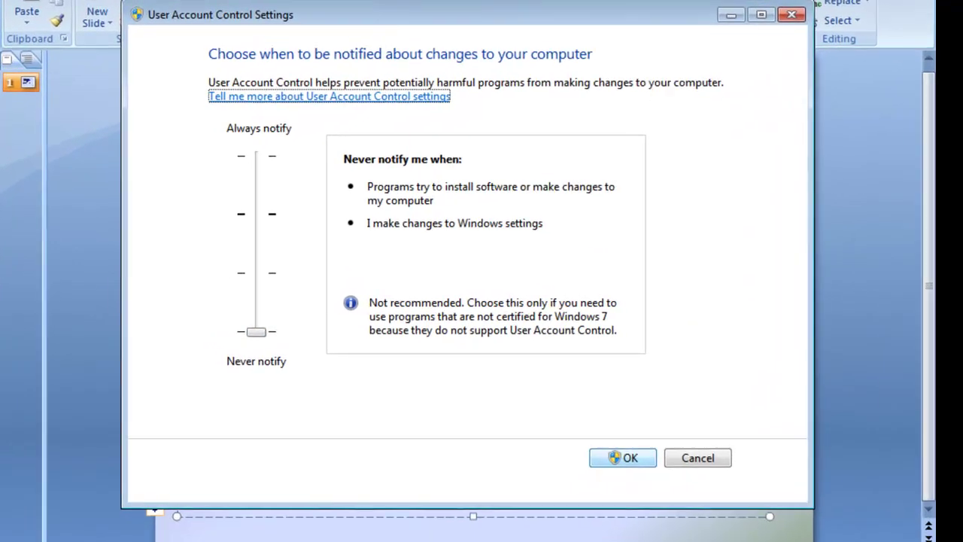
key("alt+Tab")
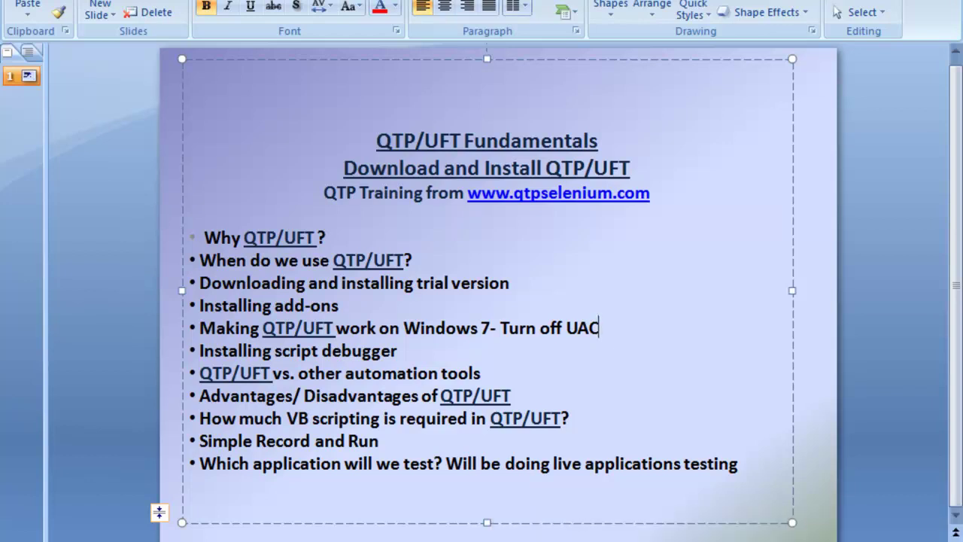
triple_click(438, 373)
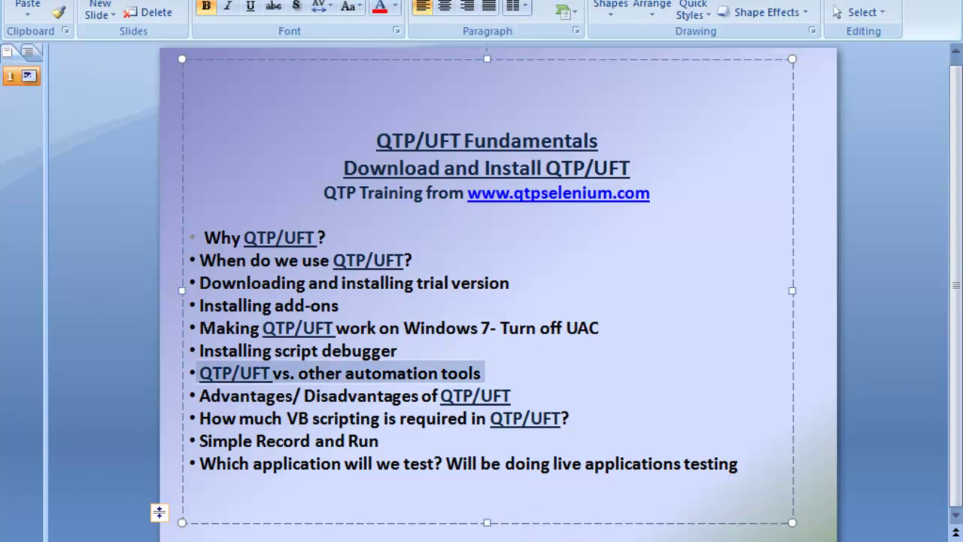
Show the desktop, launch HP Unified Functional Testing with the current license, and return to the presentation slide.
right_click(743, 540)
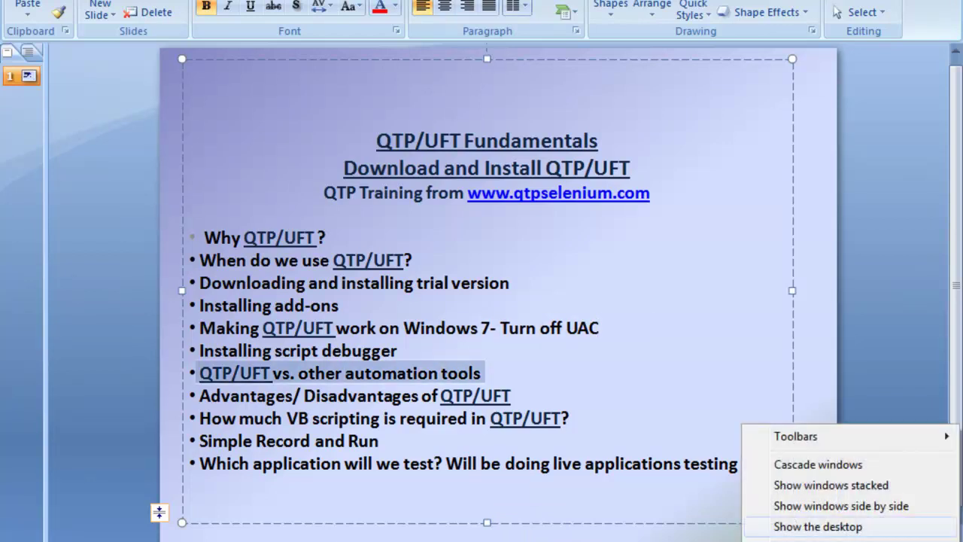
left_click(819, 526)
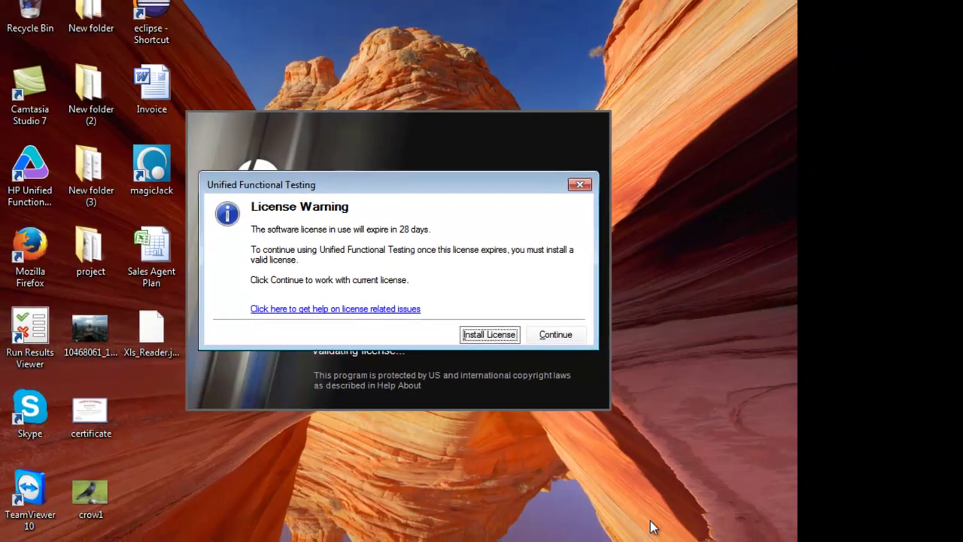
key("alt+c")
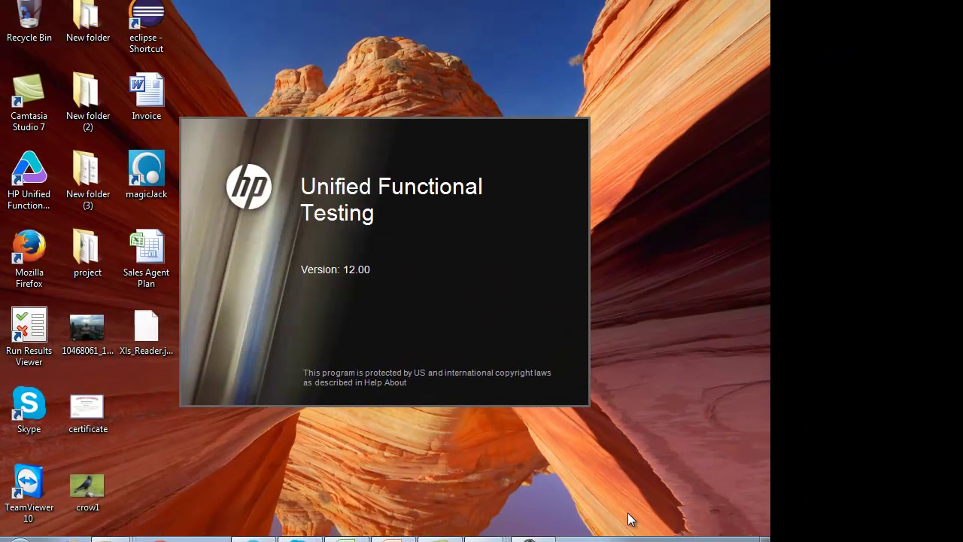
key("Return")
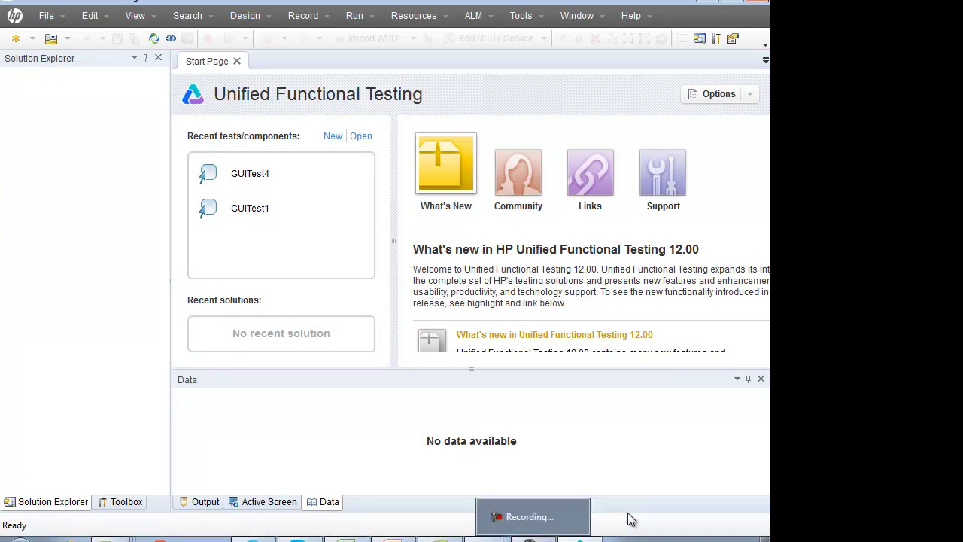
key("Left")
key("Return")
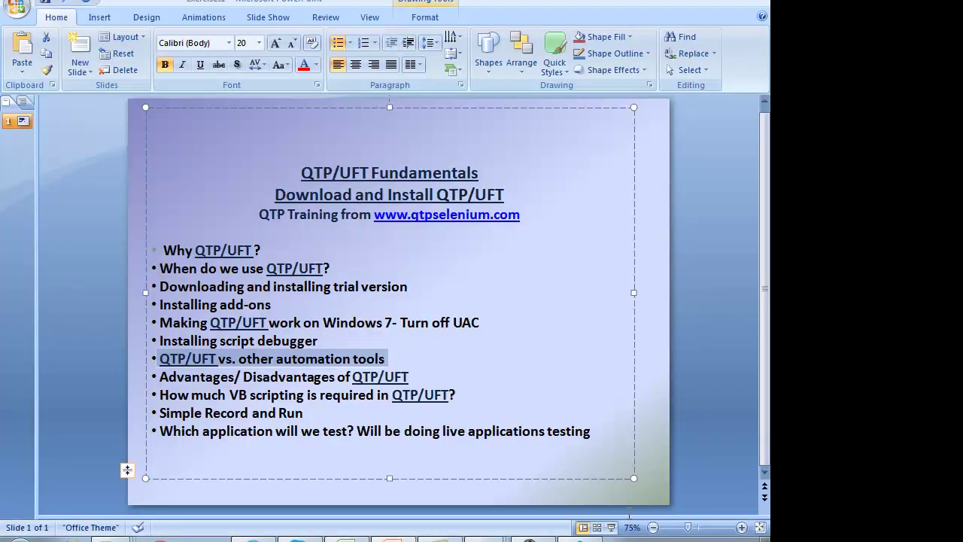